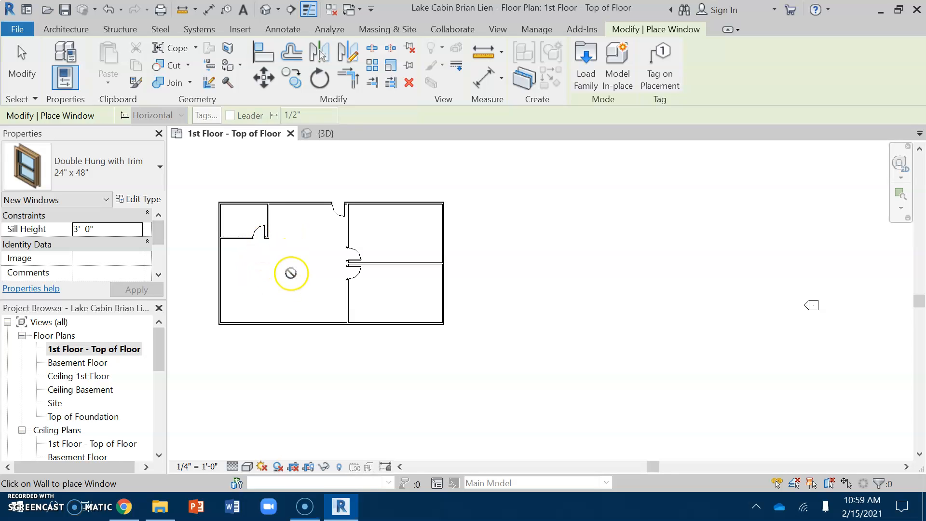
# - Leave window placement and inspect the types of the bathroom, upper bedroom and exterior entry doors
pyautogui.press('Escape')
pyautogui.press('Escape')
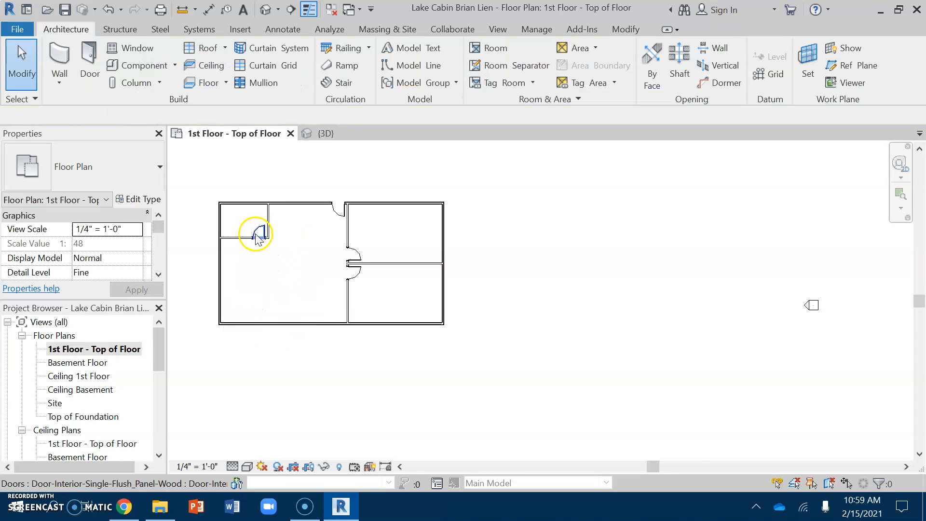
pyautogui.click(259, 234)
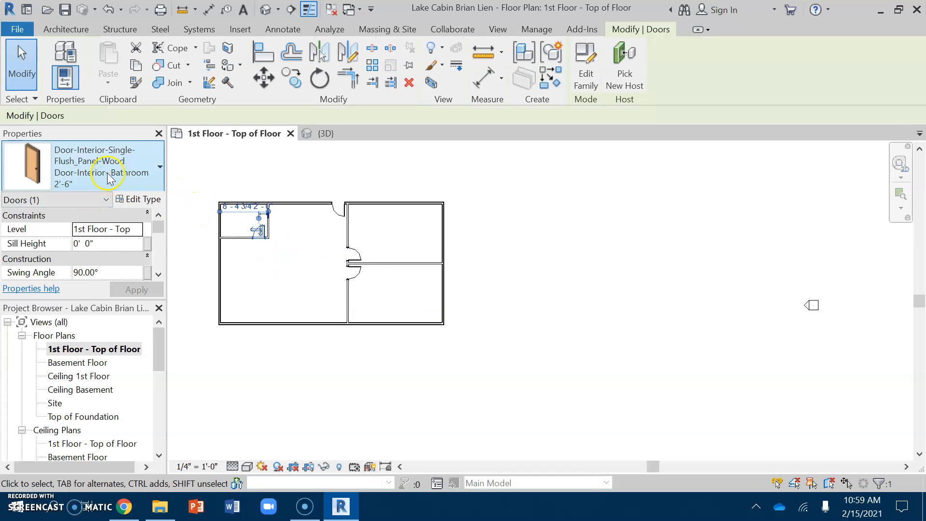
pyautogui.click(300, 279)
pyautogui.click(355, 259)
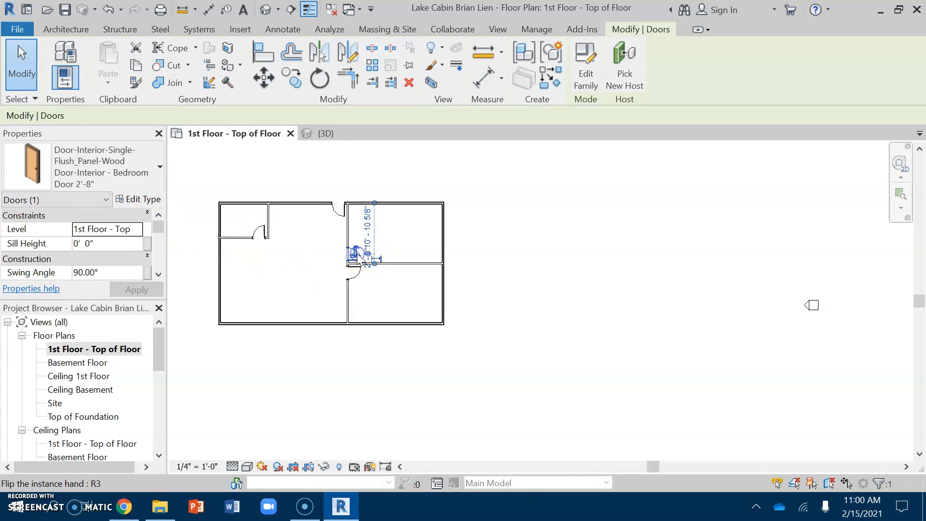
pyautogui.click(293, 268)
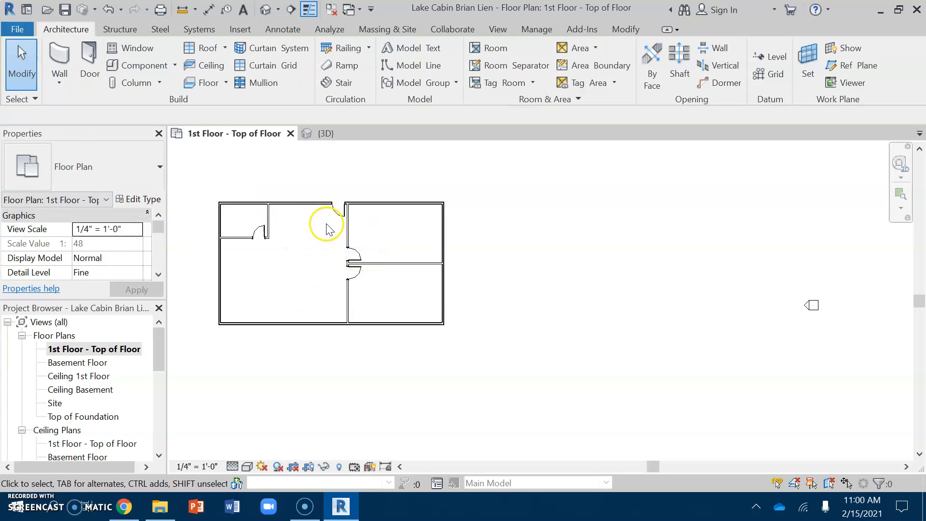
pyautogui.click(339, 217)
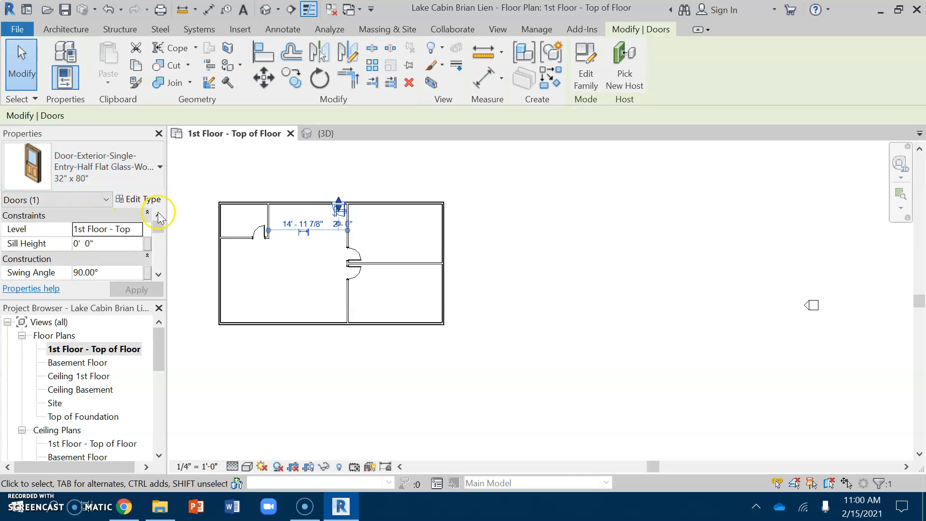
pyautogui.click(247, 271)
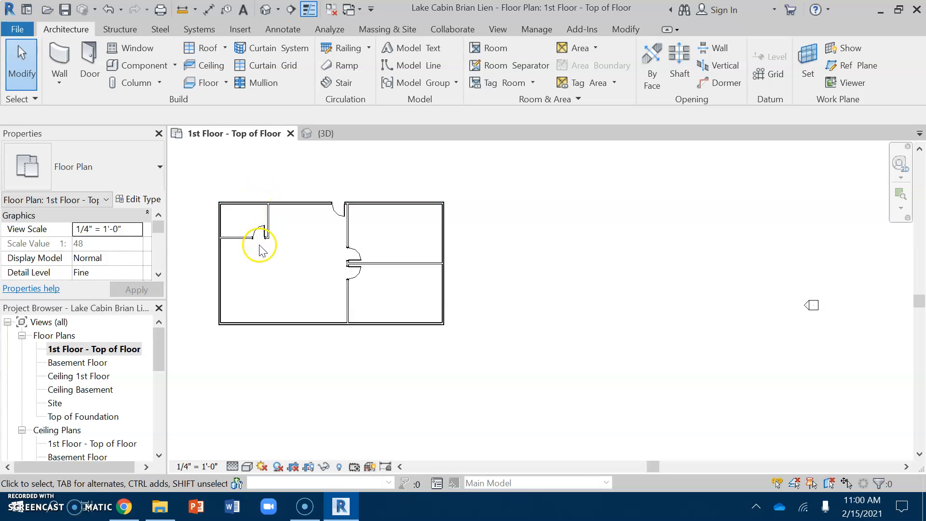
# - Place a Double Hung with Trim 24" x 48" window centered on the bathroom's west exterior wall, 3' - 8 1/2" from each end
pyautogui.scroll(4, 261, 249)
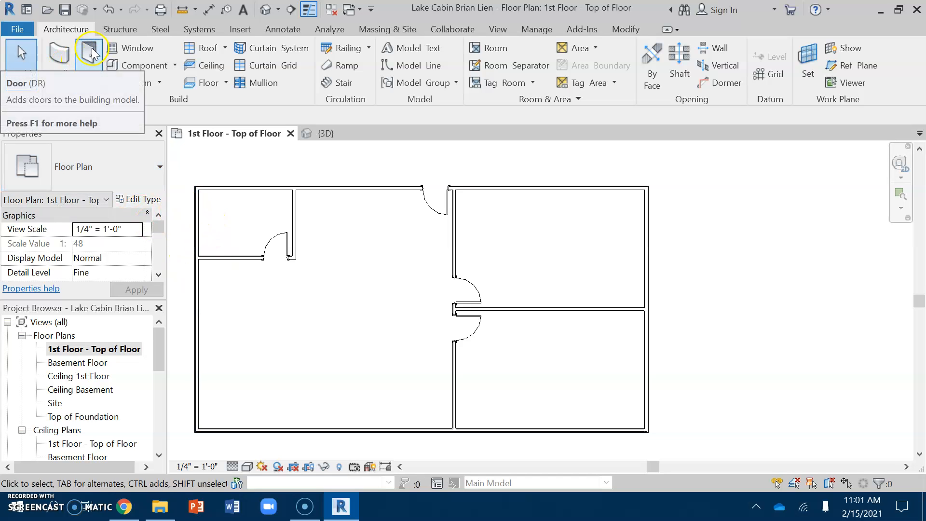
pyautogui.click(125, 47)
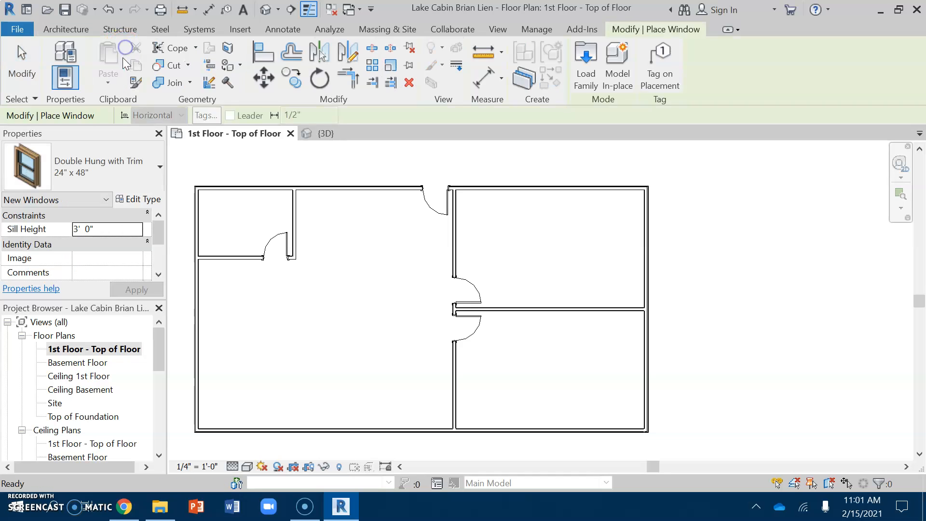
pyautogui.click(96, 168)
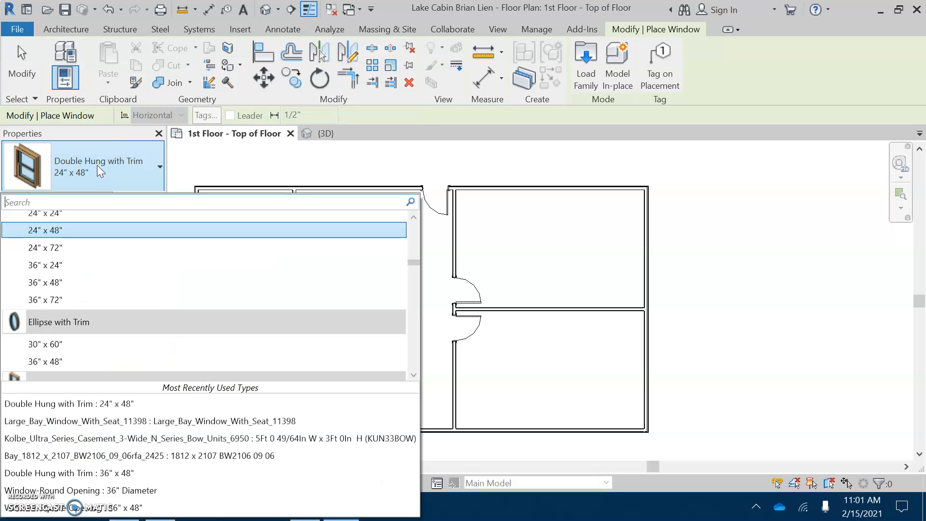
pyautogui.scroll(3, 108, 243)
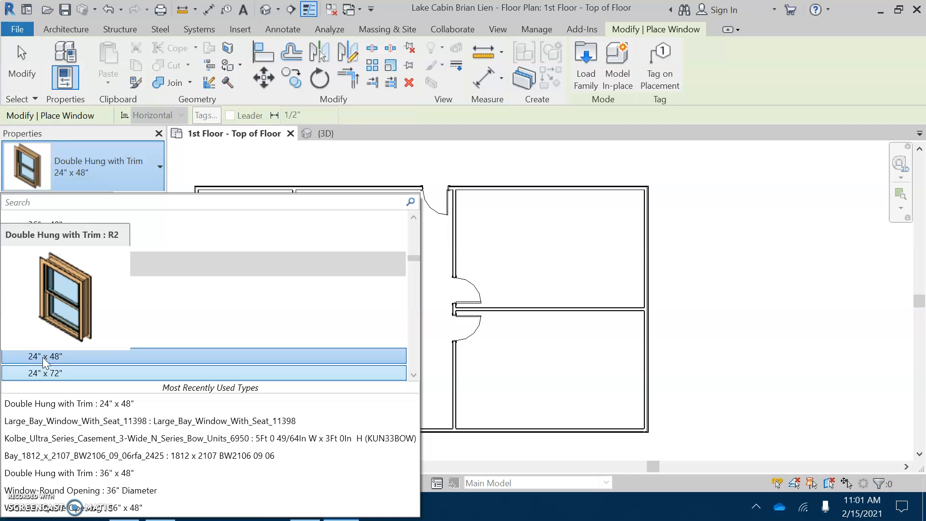
pyautogui.click(59, 359)
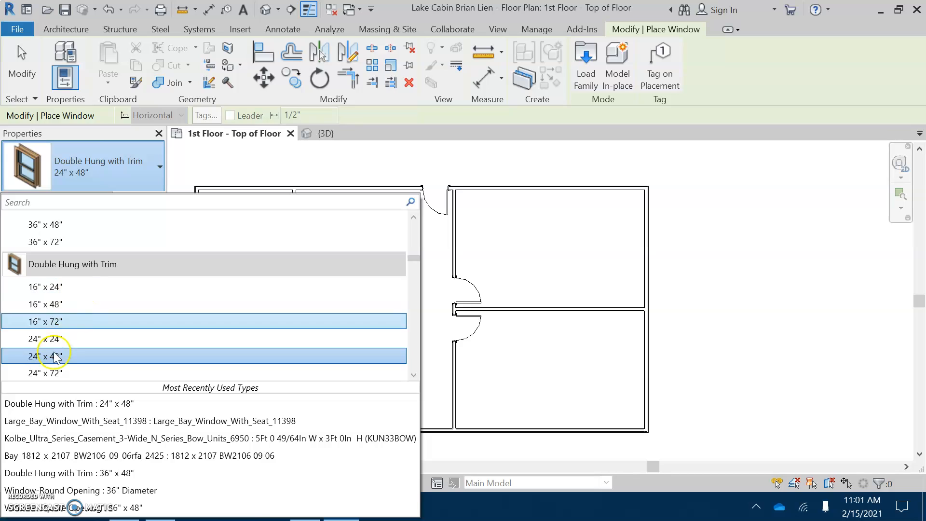
pyautogui.click(55, 356)
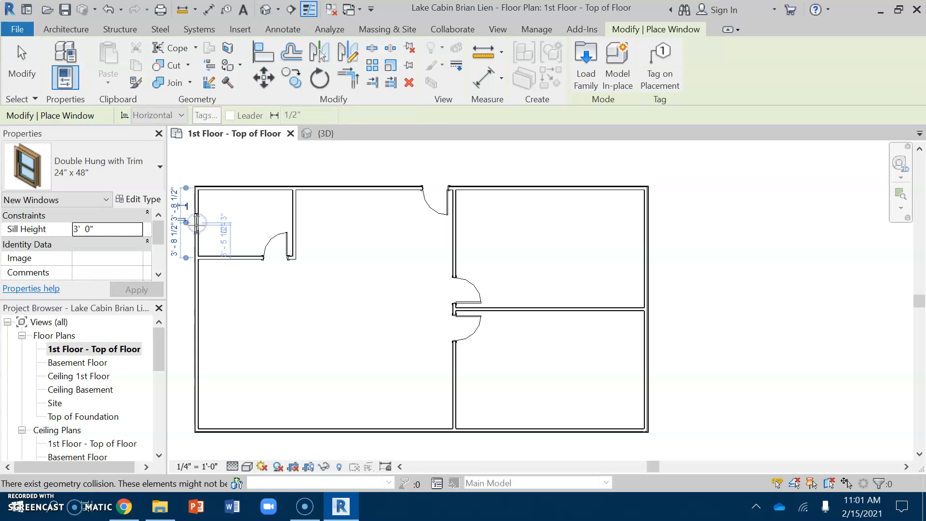
pyautogui.scroll(4, 201, 241)
pyautogui.moveTo(202, 240); pyautogui.dragTo(286, 286, button='middle')
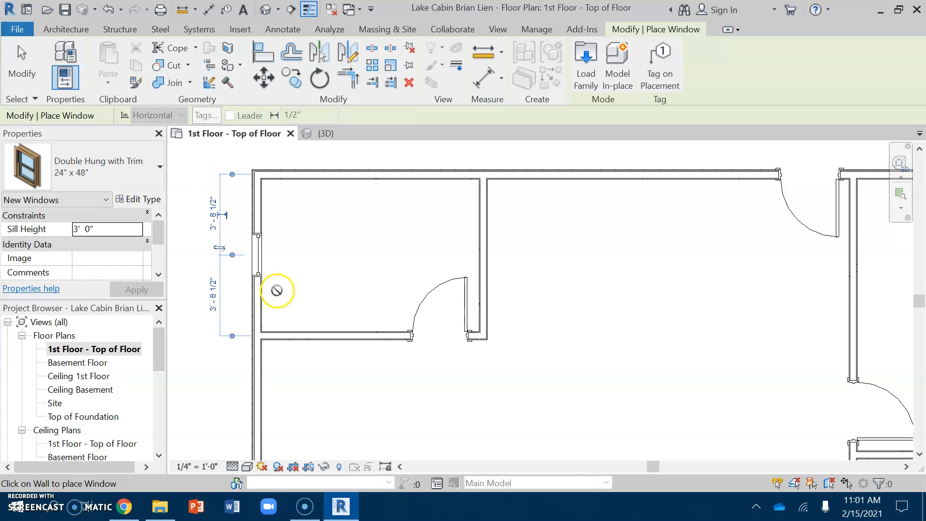
pyautogui.press('Escape')
pyautogui.press('Escape')
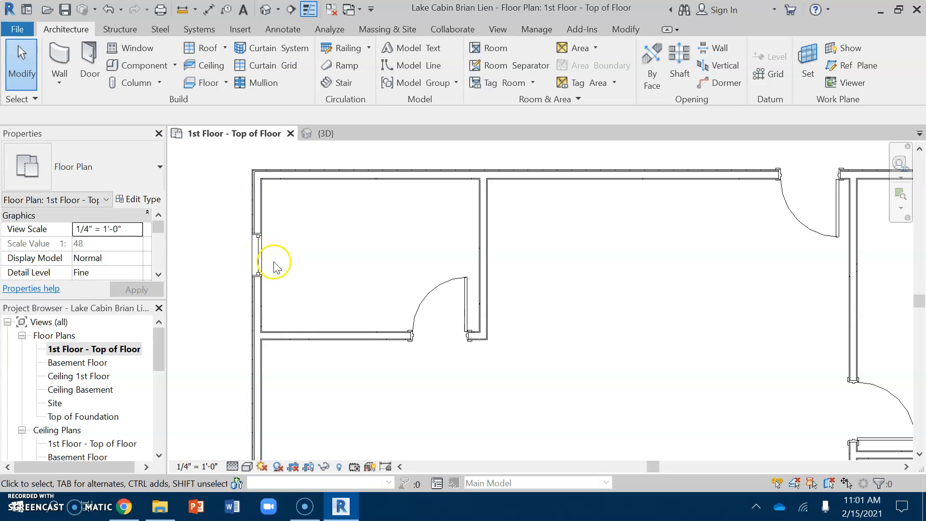
# - Flip the bathroom window so its exterior side faces the other way
pyautogui.scroll(2, 256, 263)
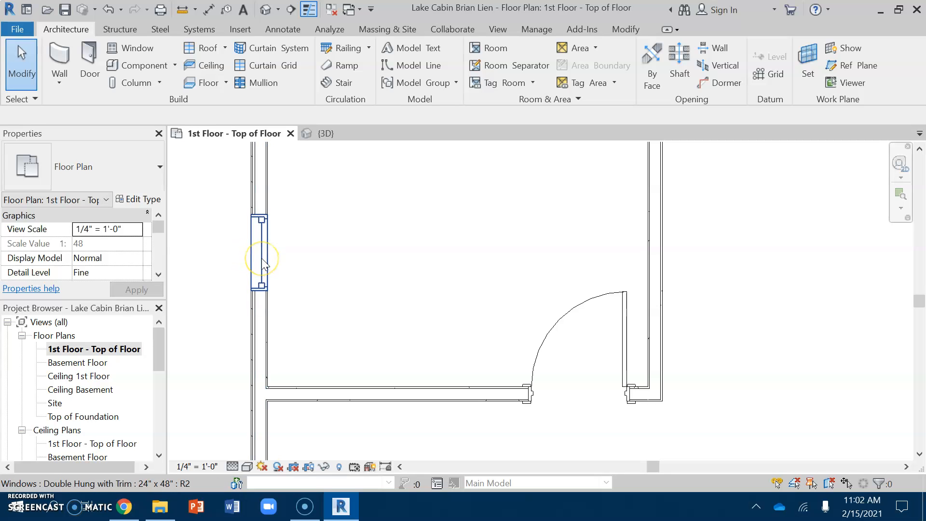
pyautogui.click(262, 264)
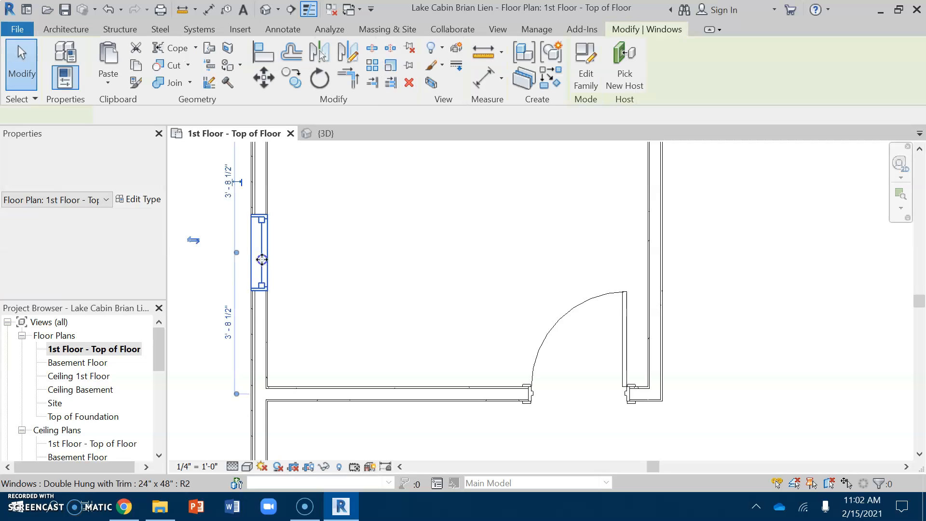
pyautogui.click(193, 242)
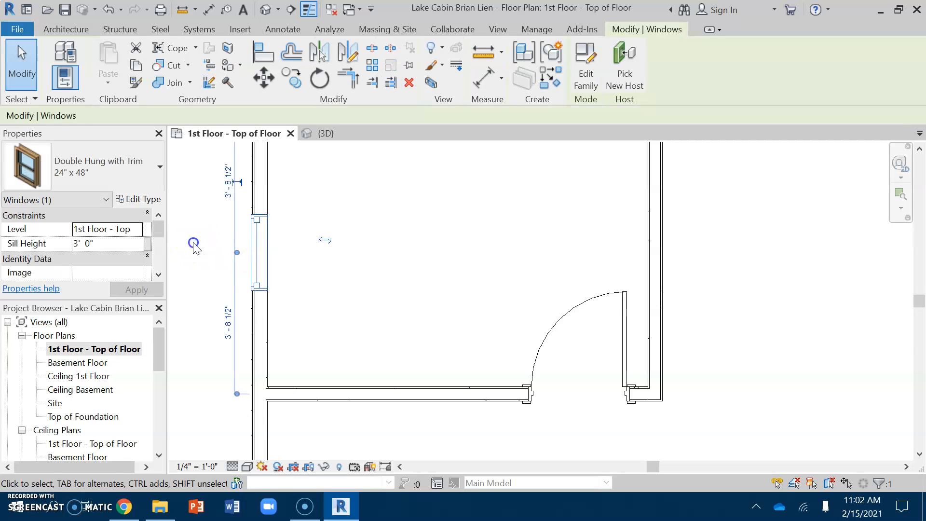
pyautogui.click(197, 333)
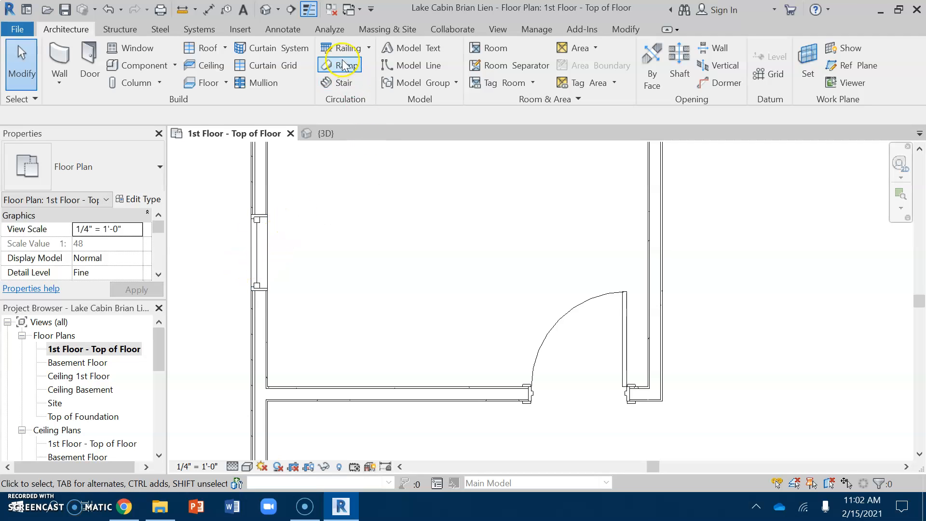
# - Examine the bathroom window from outside in the 3D view, restore the home orientation and return to the 1st Floor plan
pyautogui.click(330, 137)
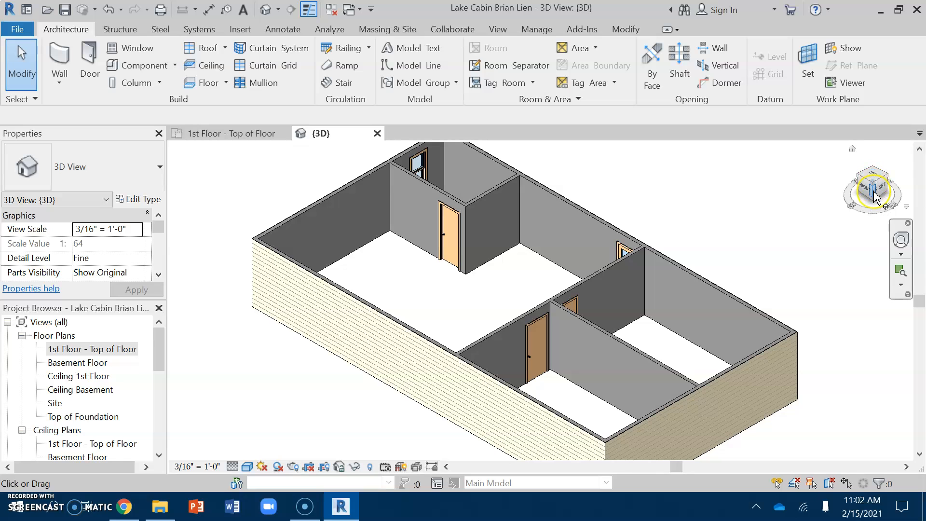
pyautogui.moveTo(875, 195)
pyautogui.mouseDown()
pyautogui.moveTo(781, 202)
pyautogui.moveTo(744, 146)
pyautogui.moveTo(737, 192)
pyautogui.moveTo(719, 201)
pyautogui.moveTo(704, 178)
pyautogui.moveTo(649, 145)
pyautogui.moveTo(601, 166)
pyautogui.moveTo(669, 201)
pyautogui.moveTo(720, 183)
pyautogui.moveTo(667, 196)
pyautogui.moveTo(582, 182)
pyautogui.moveTo(494, 243)
pyautogui.moveTo(438, 174)
pyautogui.moveTo(386, 200)
pyautogui.moveTo(447, 215)
pyautogui.mouseUp()
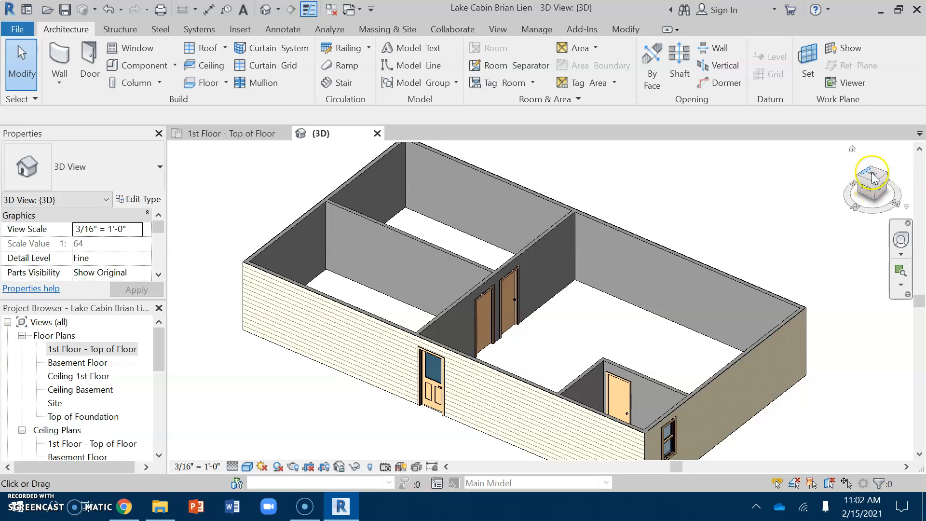
pyautogui.click(851, 150)
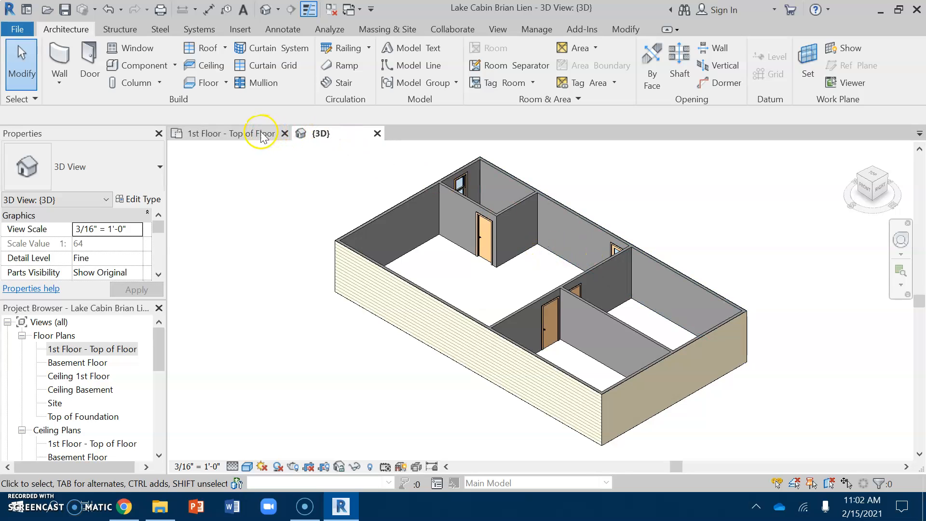
pyautogui.click(223, 133)
pyautogui.scroll(-3, 380, 270)
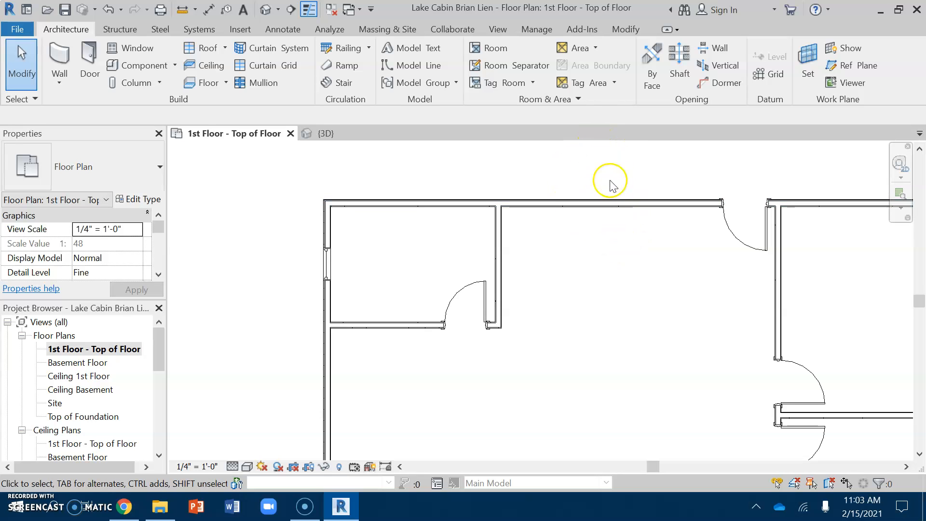
# - Place two Double Hung with Trim 36" x 48" windows on the upper bedroom's north wall, each 6' - 0" from its nearest side wall
pyautogui.scroll(-3, 611, 348)
pyautogui.moveTo(609, 368); pyautogui.dragTo(491, 354, button='middle')
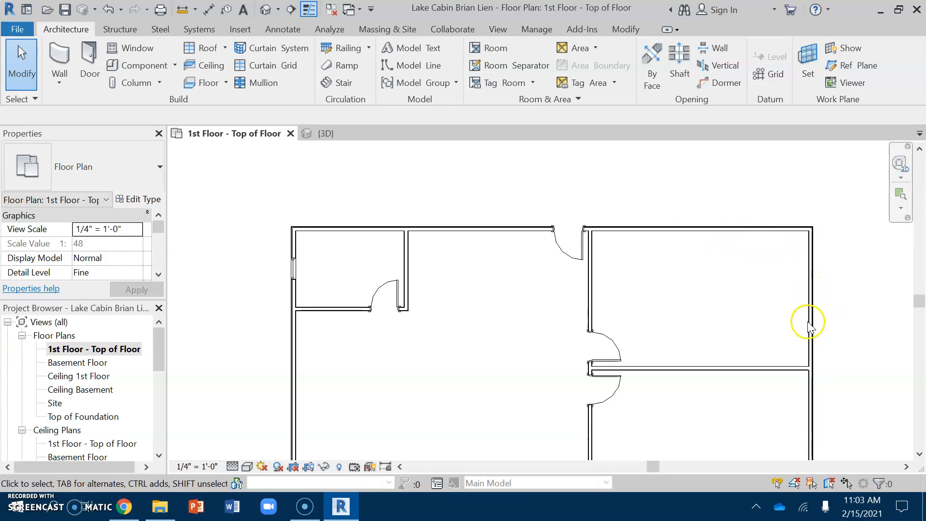
pyautogui.moveTo(802, 320); pyautogui.dragTo(748, 200, button='middle')
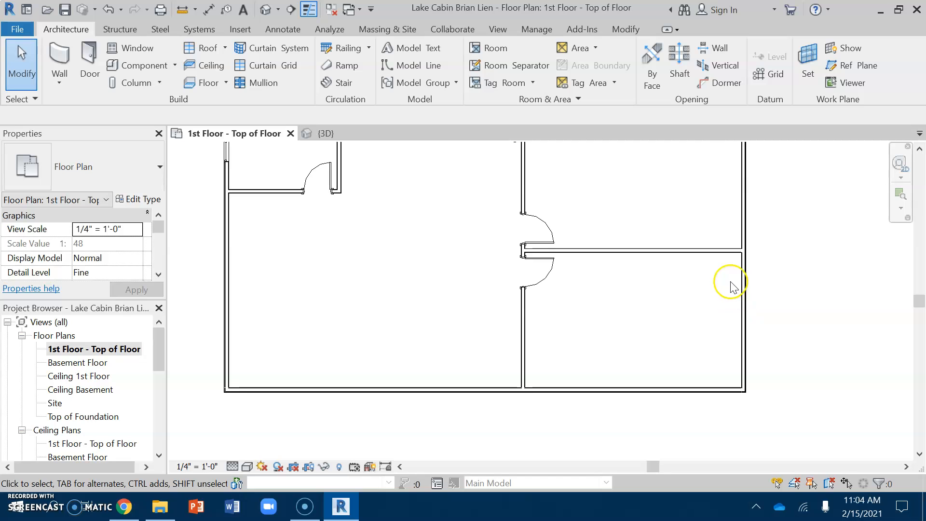
pyautogui.scroll(-2, 726, 297)
pyautogui.moveTo(706, 316); pyautogui.dragTo(679, 357, button='middle')
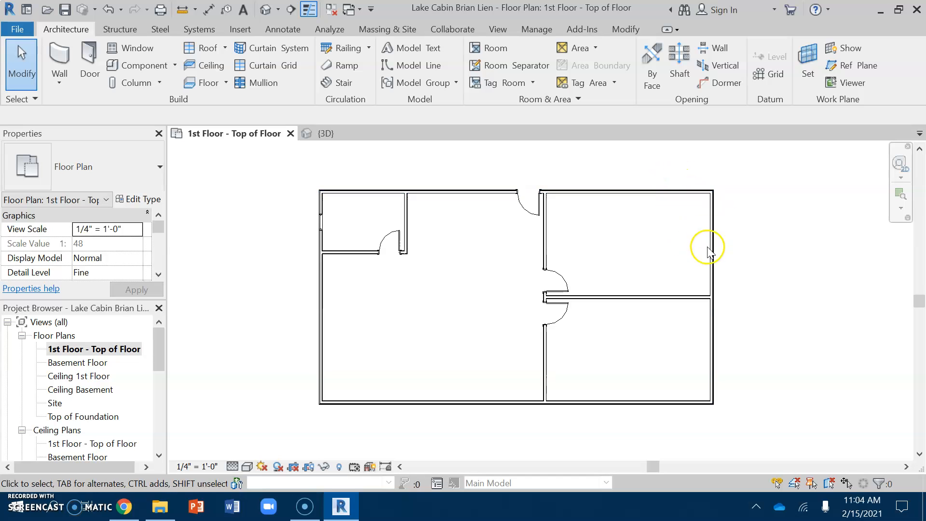
pyautogui.click(139, 50)
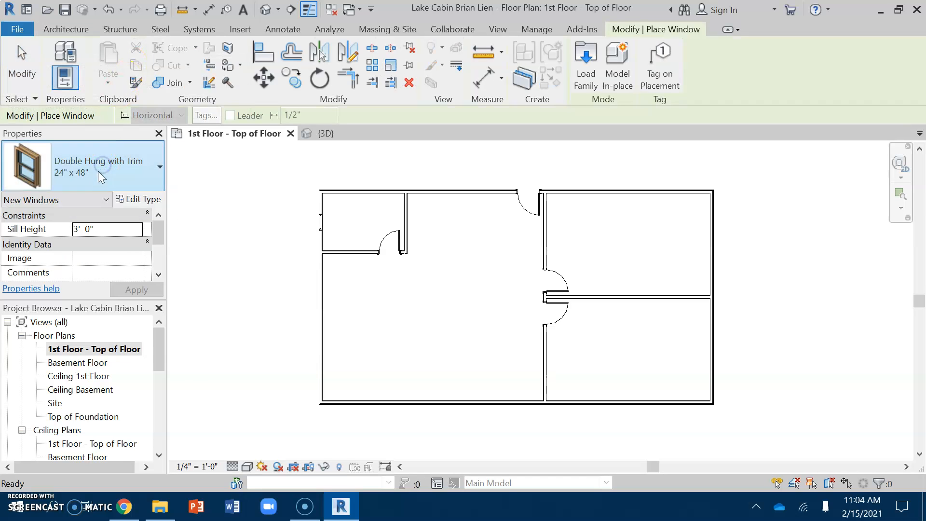
pyautogui.click(98, 171)
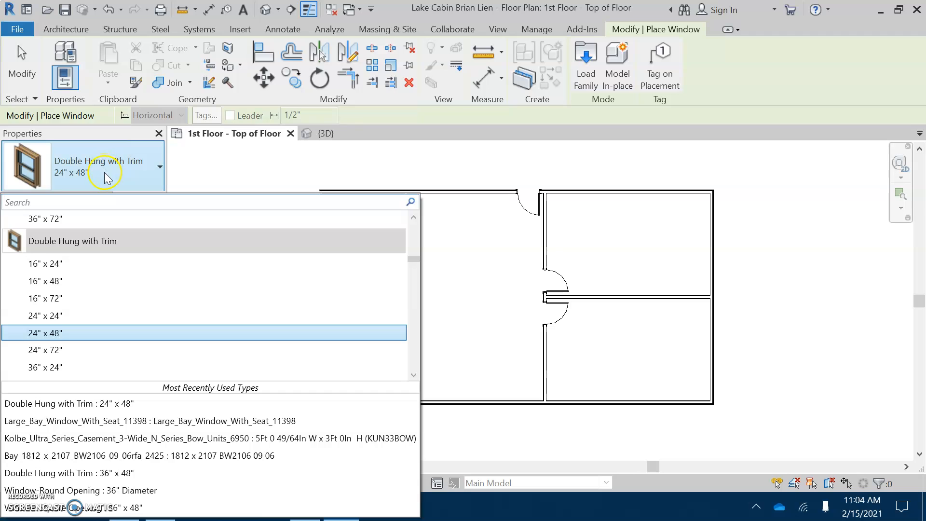
pyautogui.scroll(-2, 74, 352)
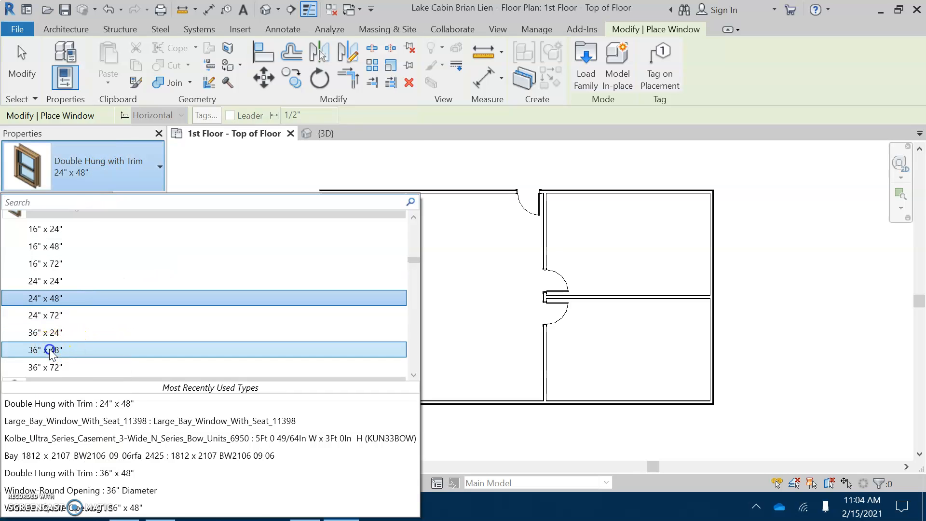
pyautogui.click(67, 357)
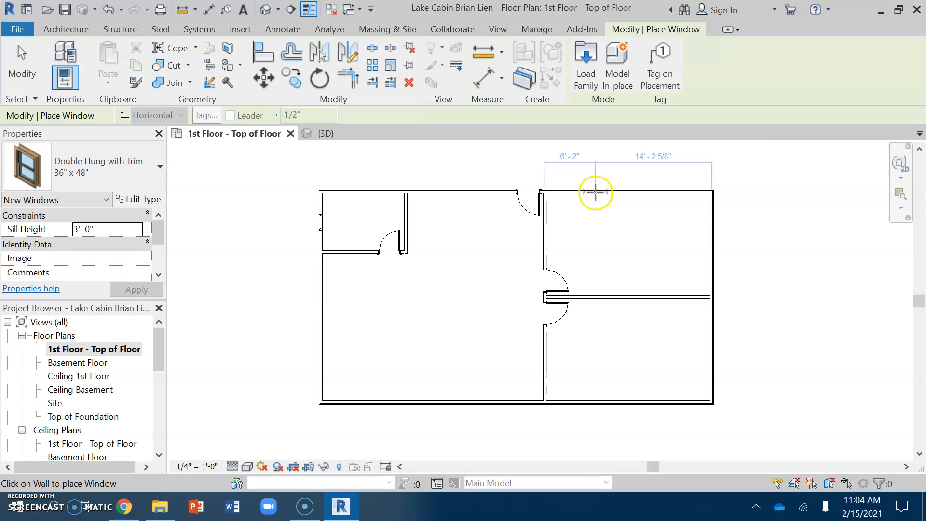
pyautogui.scroll(3, 596, 191)
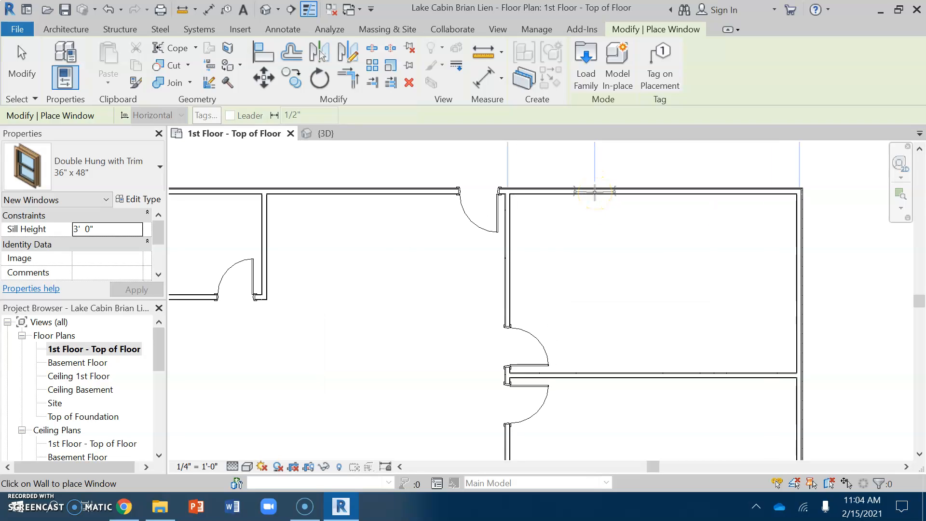
pyautogui.moveTo(595, 193); pyautogui.dragTo(574, 265, button='middle')
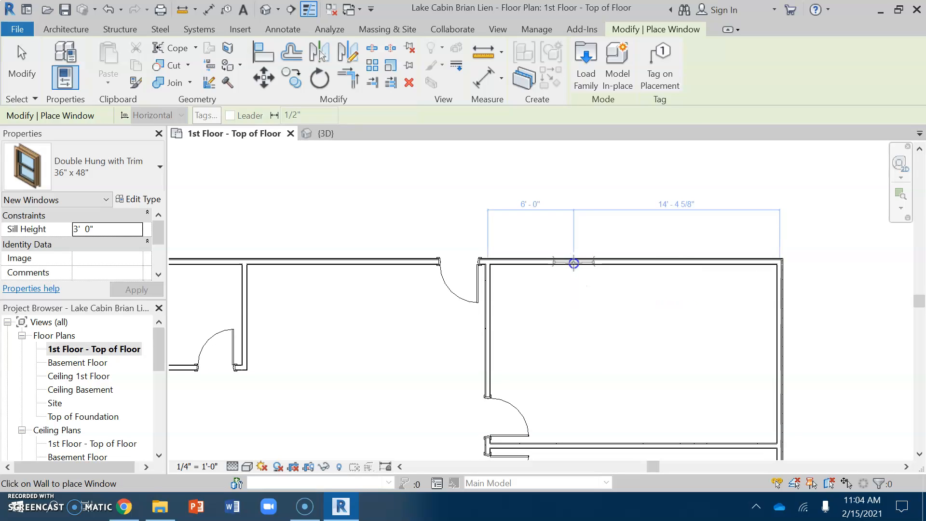
pyautogui.click(573, 260)
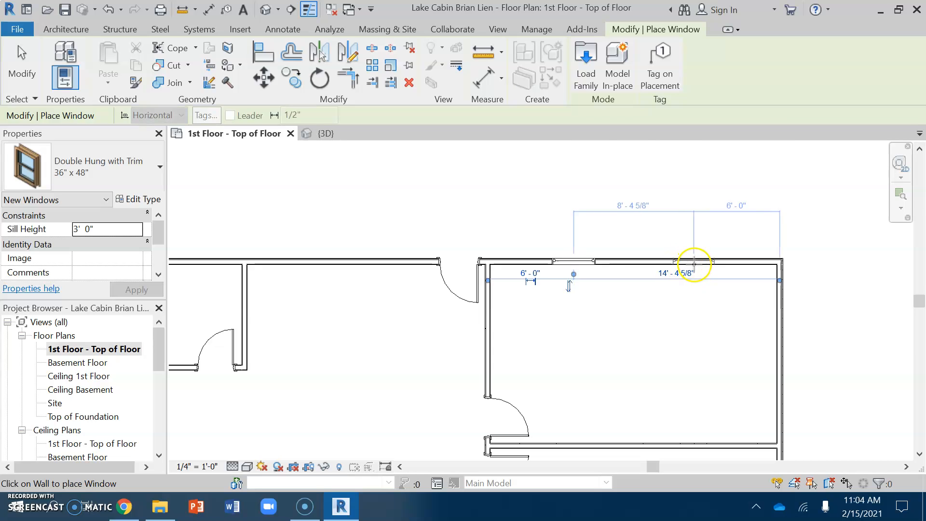
pyautogui.click(693, 263)
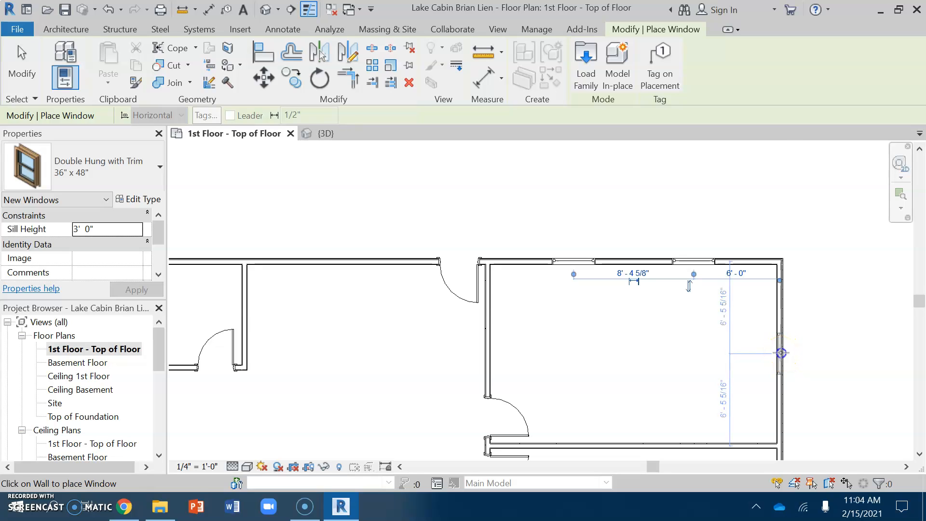
# - Place a Double Hung with Trim 36" x 48" window centered on each bedroom's east wall, 6' - 5 5/16" from each end
pyautogui.click(781, 353)
pyautogui.moveTo(793, 372); pyautogui.dragTo(668, 78, button='middle')
pyautogui.moveTo(674, 193); pyautogui.dragTo(673, 262, button='middle')
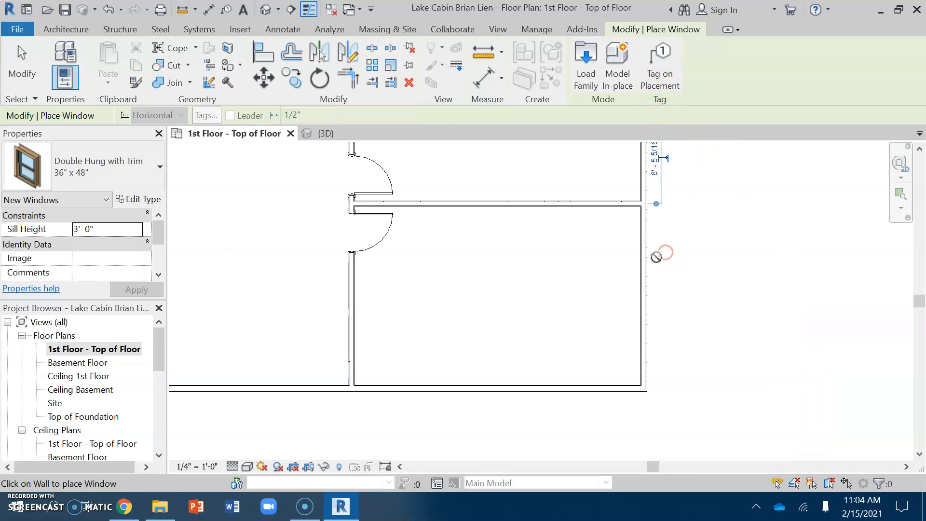
pyautogui.click(643, 293)
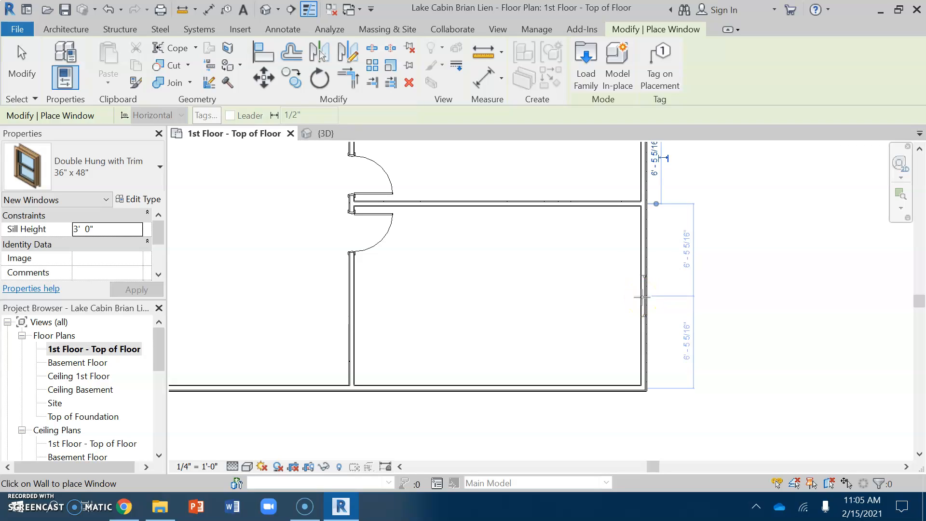
pyautogui.click(642, 297)
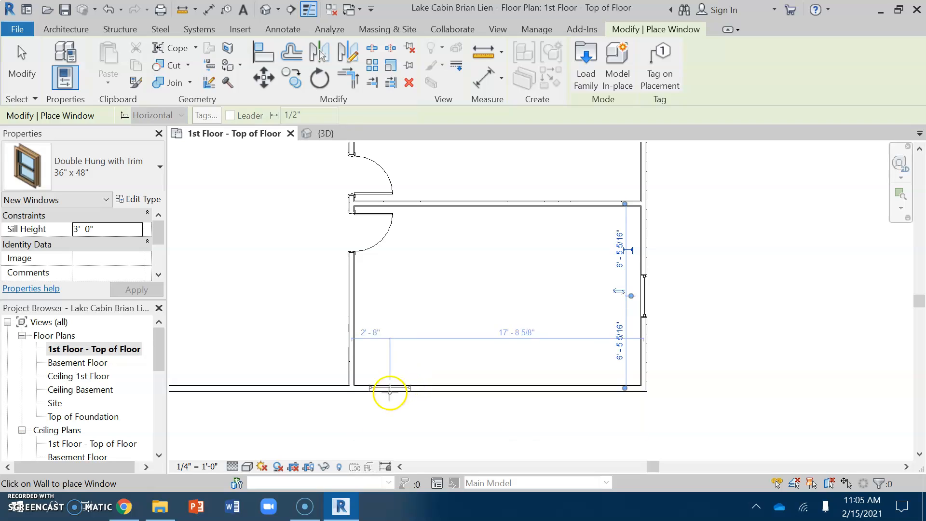
# - Place two Double Hung with Trim 36" x 48" windows on the lower bedroom's south wall, each 6' - 0" from its nearest side wall
pyautogui.click(437, 387)
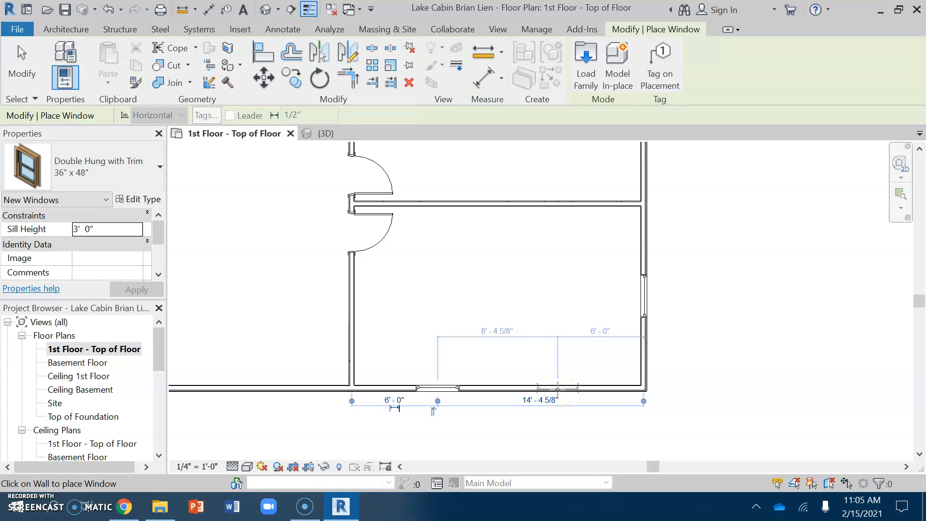
pyautogui.click(557, 388)
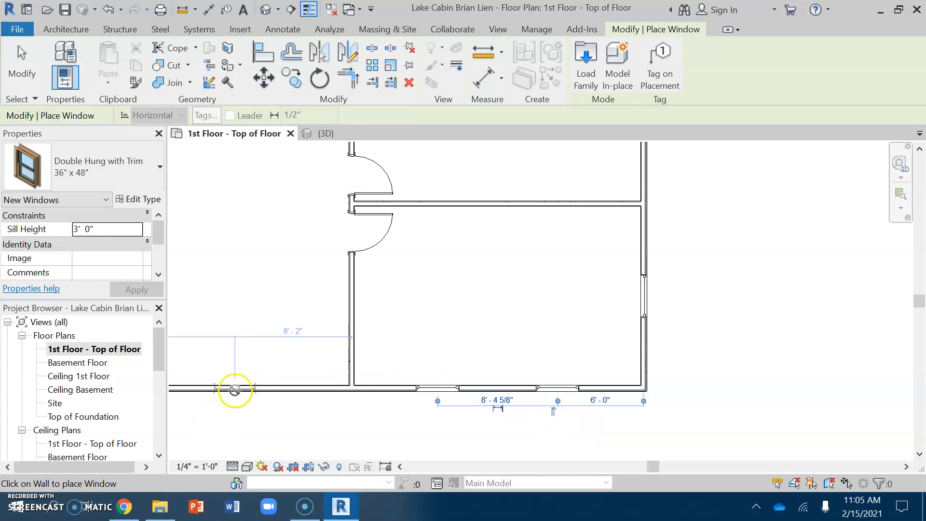
pyautogui.moveTo(259, 407); pyautogui.dragTo(424, 368, button='middle')
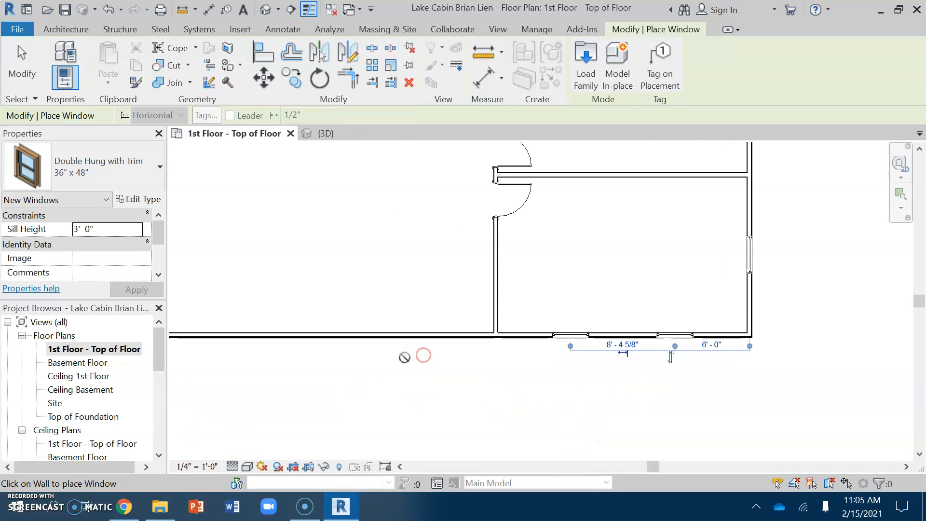
pyautogui.scroll(-2, 425, 357)
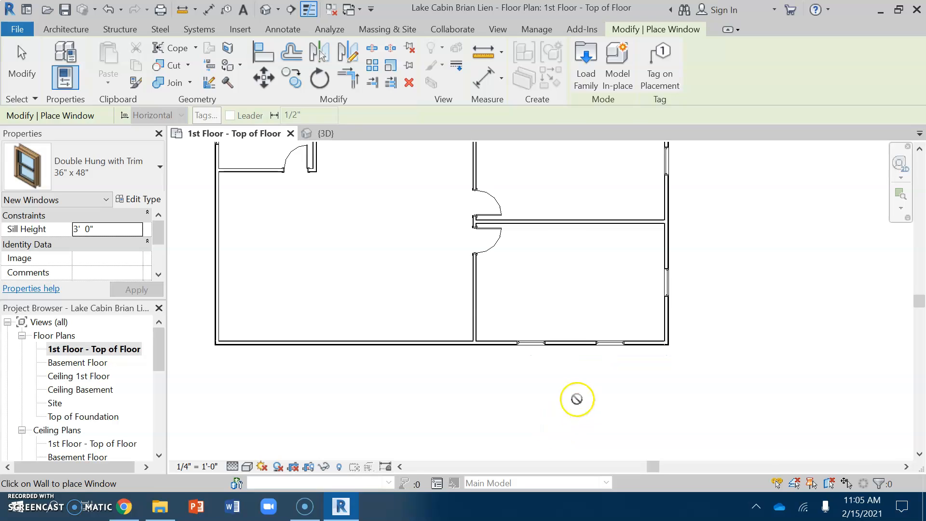
pyautogui.scroll(2, 538, 355)
pyautogui.scroll(1, 538, 348)
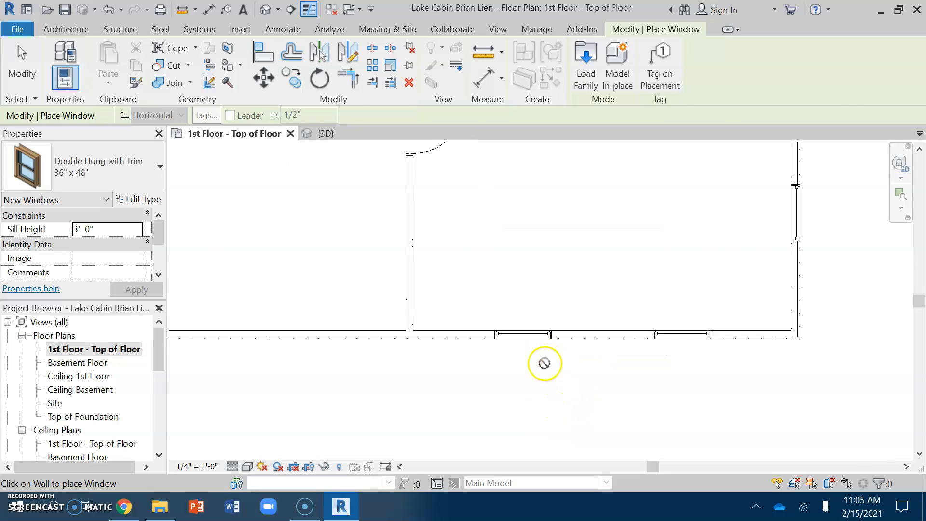
pyautogui.press('Escape')
# - Flip both windows on the lower bedroom's south wall so their exterior sides face outward
pyautogui.scroll(2, 518, 350)
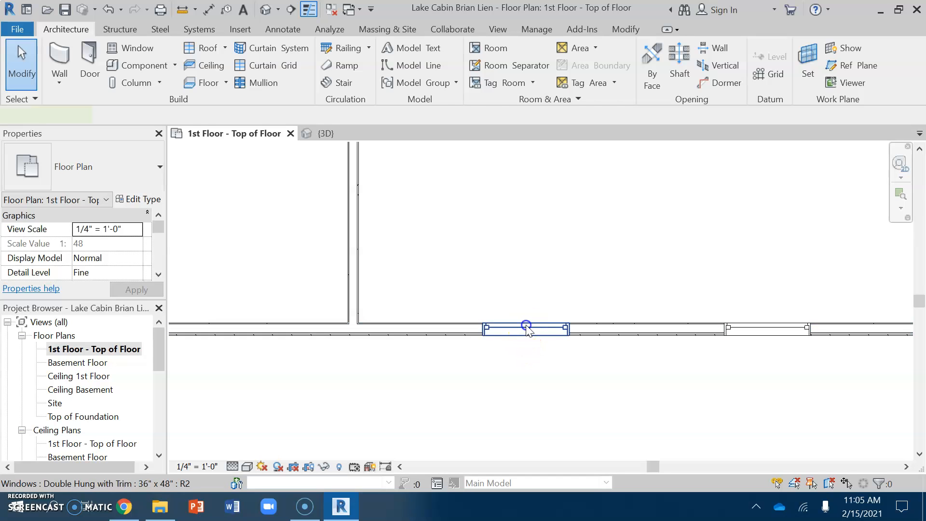
pyautogui.click(526, 328)
pyautogui.click(516, 377)
pyautogui.moveTo(728, 393); pyautogui.dragTo(525, 402, button='middle')
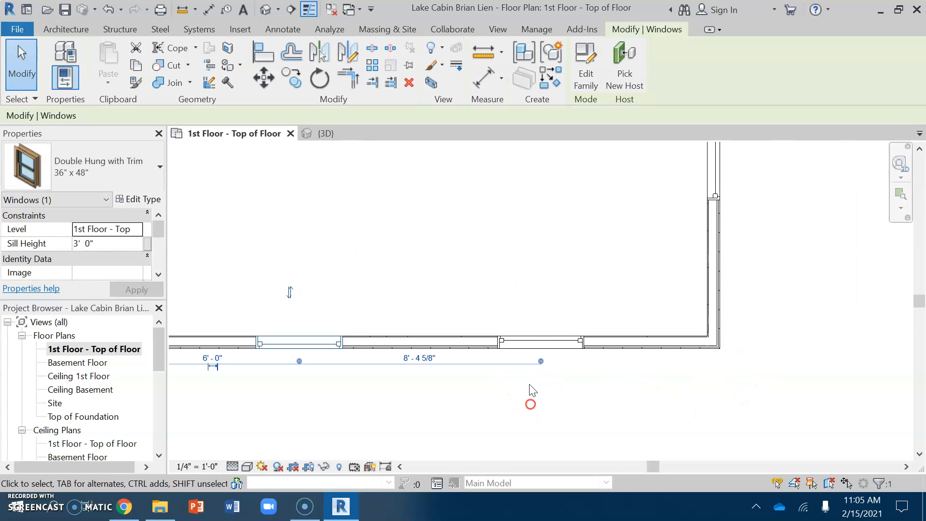
pyautogui.click(542, 348)
pyautogui.click(544, 341)
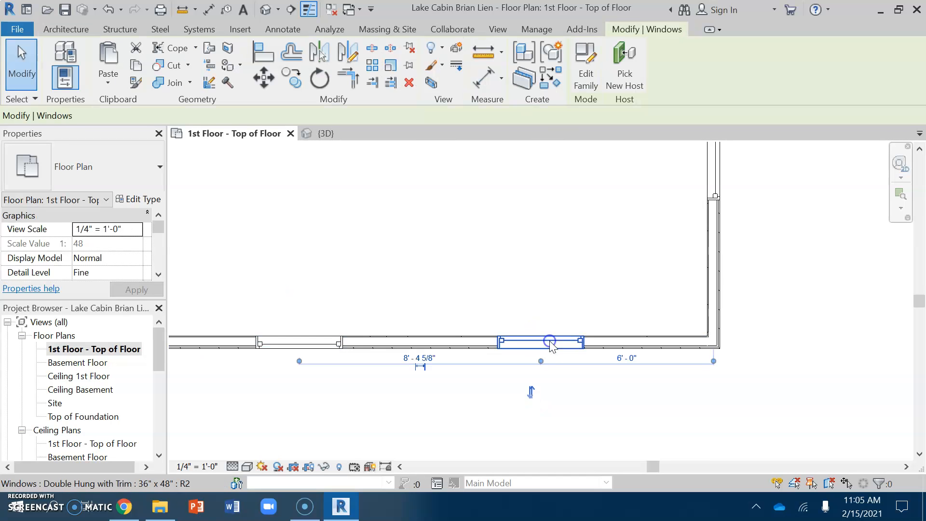
pyautogui.click(531, 390)
# - Flip the upper bedroom's east window so its exterior side faces outward, and check the orientation of the north windows
pyautogui.moveTo(687, 390); pyautogui.dragTo(634, 504, button='middle')
pyautogui.scroll(-2, 649, 284)
pyautogui.moveTo(541, 278); pyautogui.dragTo(585, 429, button='middle')
pyautogui.scroll(3, 601, 302)
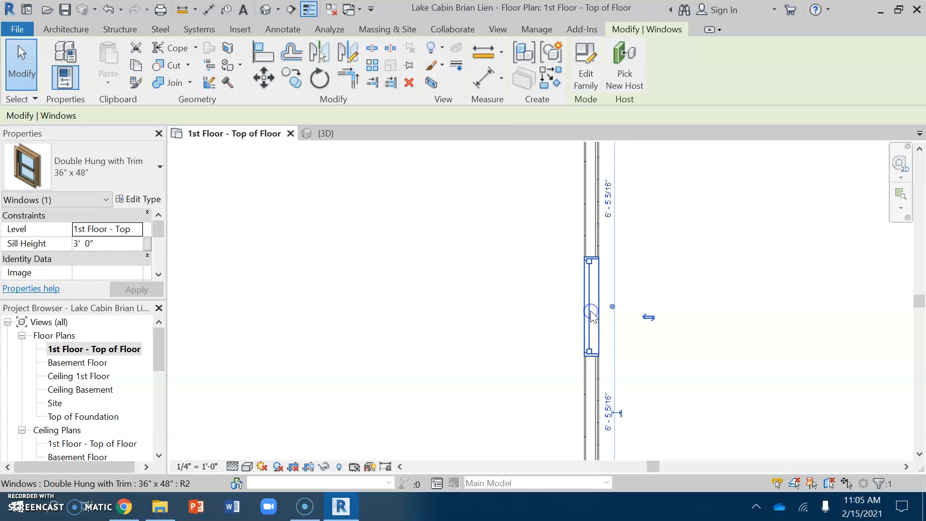
pyautogui.moveTo(483, 291); pyautogui.dragTo(535, 504, button='middle')
pyautogui.moveTo(380, 369); pyautogui.dragTo(587, 378, button='middle')
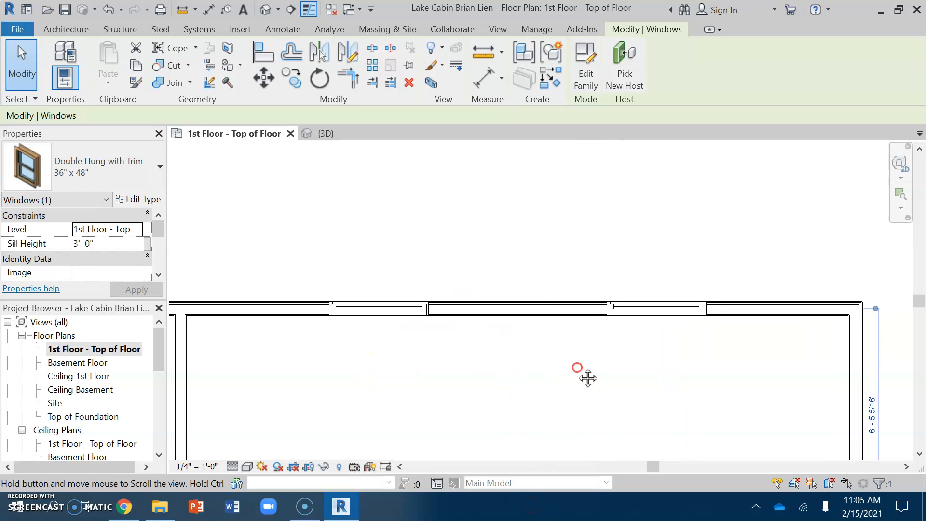
pyautogui.scroll(-2, 381, 347)
pyautogui.scroll(-2, 404, 371)
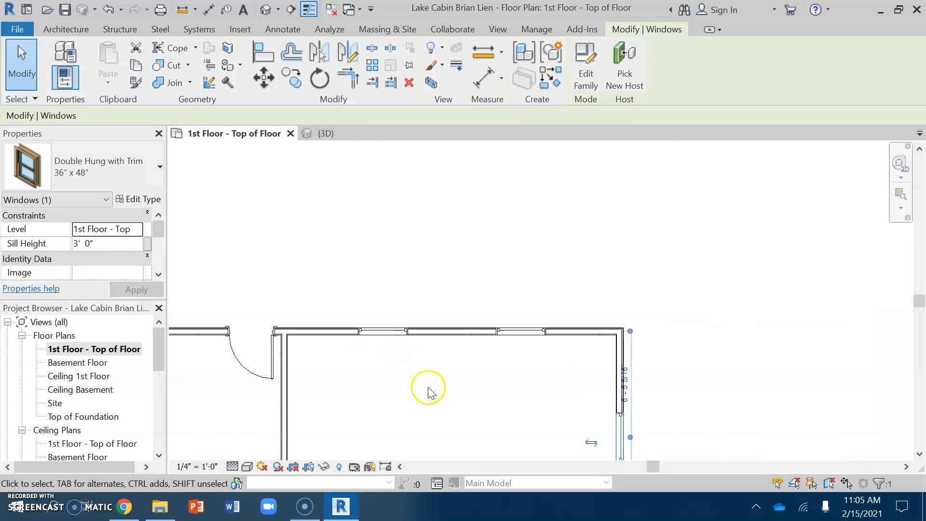
# - Save the project and clear the window selection
pyautogui.click(64, 8)
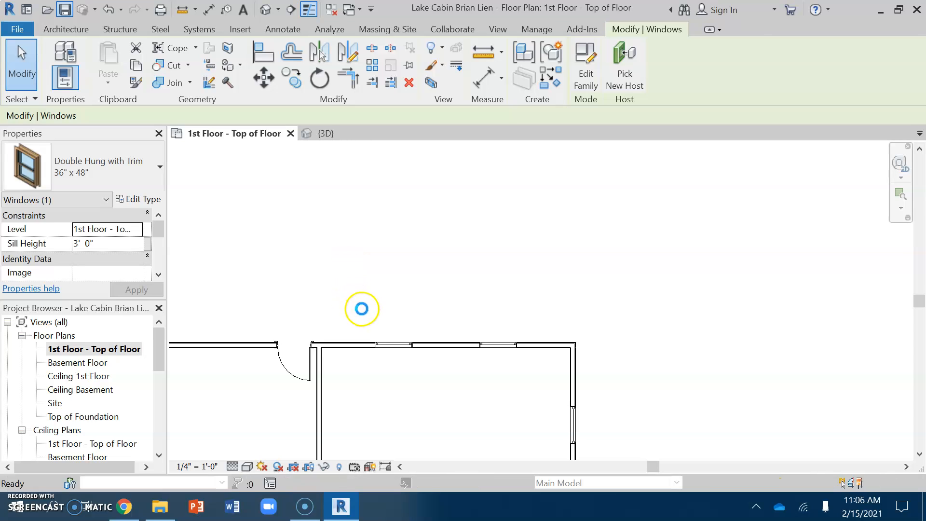
pyautogui.click(363, 309)
pyautogui.moveTo(379, 421); pyautogui.dragTo(477, 304, button='middle')
pyautogui.moveTo(351, 392); pyautogui.dragTo(421, 362, button='middle')
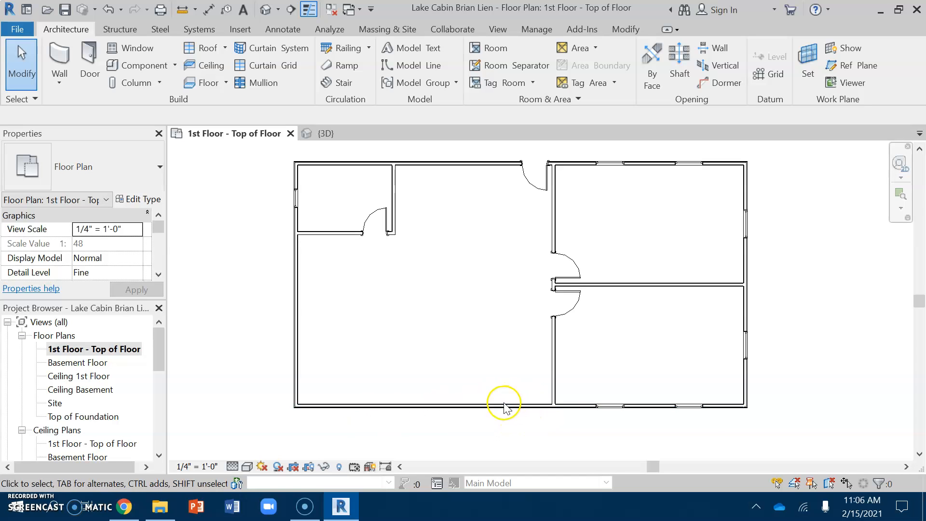
# - Place a Kolbe_Ultra_Series_Casement_3-Wide_N_Series_Bow_Units_6950 window centered on the large open room's south wall, 13' - 8 5/16" from each end
pyautogui.click(131, 54)
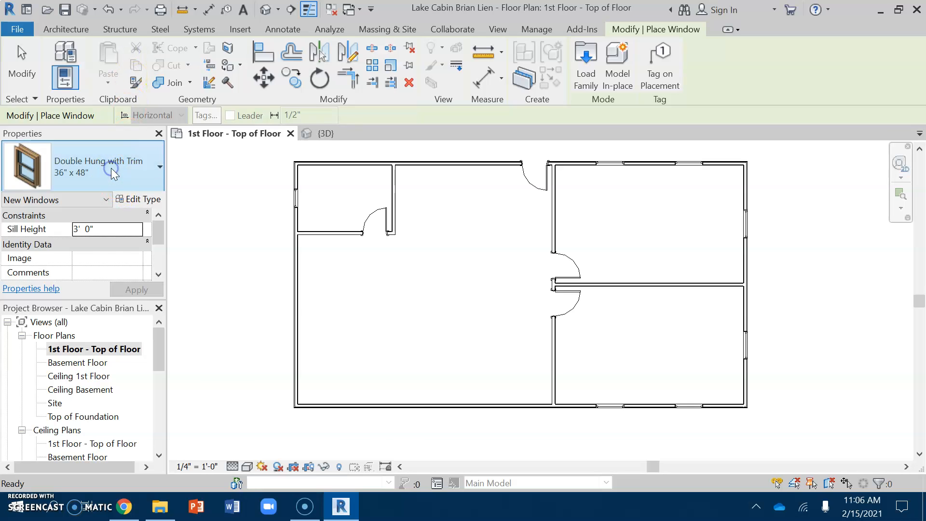
pyautogui.click(111, 168)
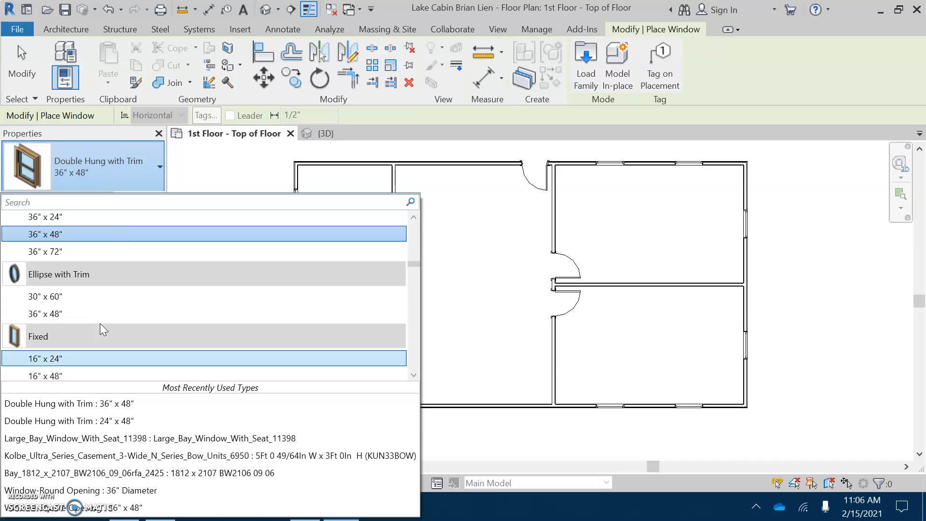
pyautogui.scroll(-5, 94, 328)
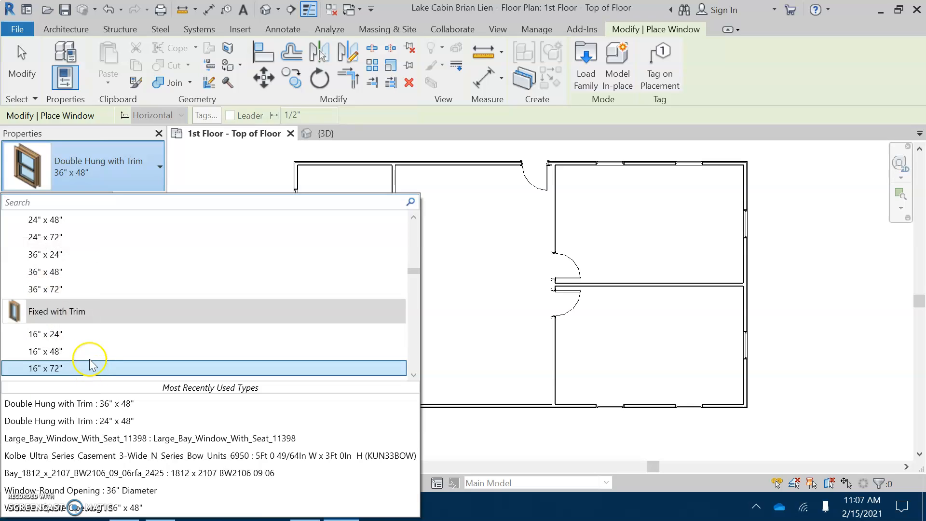
pyautogui.scroll(-2, 91, 356)
pyautogui.scroll(-4, 112, 340)
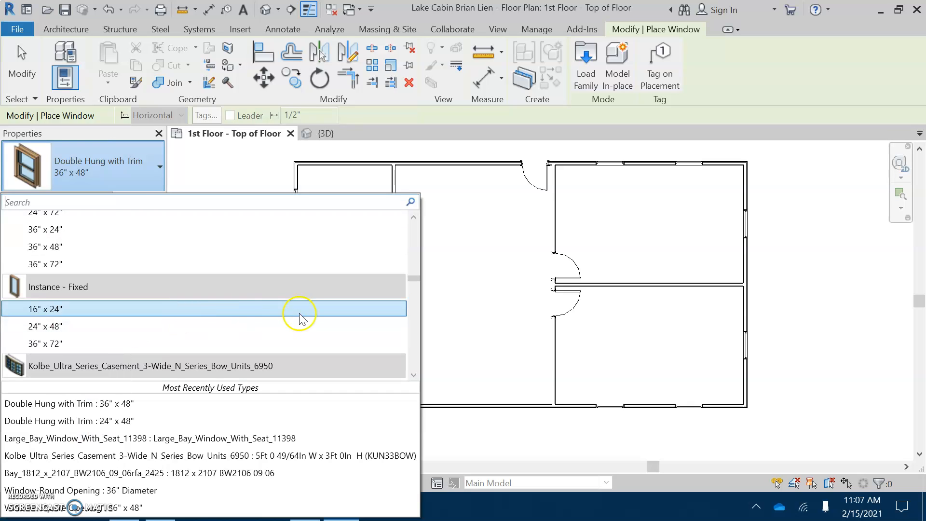
pyautogui.scroll(-1, 208, 337)
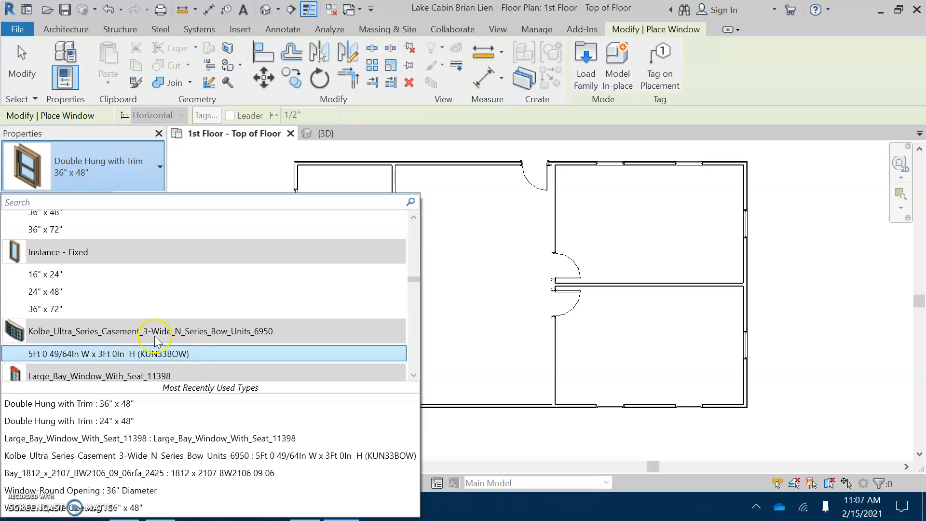
pyautogui.moveTo(509, 444); pyautogui.dragTo(591, 397, button='middle')
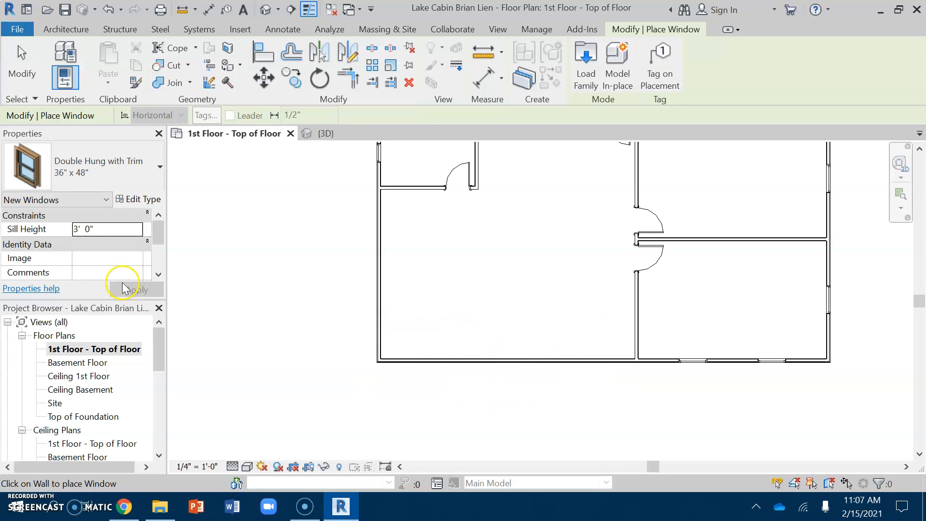
pyautogui.click(96, 173)
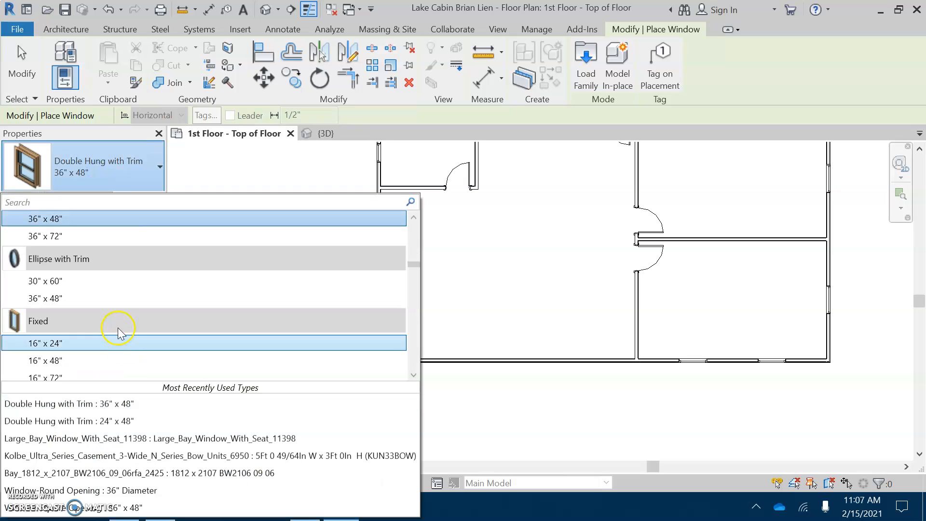
pyautogui.scroll(-5, 115, 322)
pyautogui.scroll(-6, 111, 322)
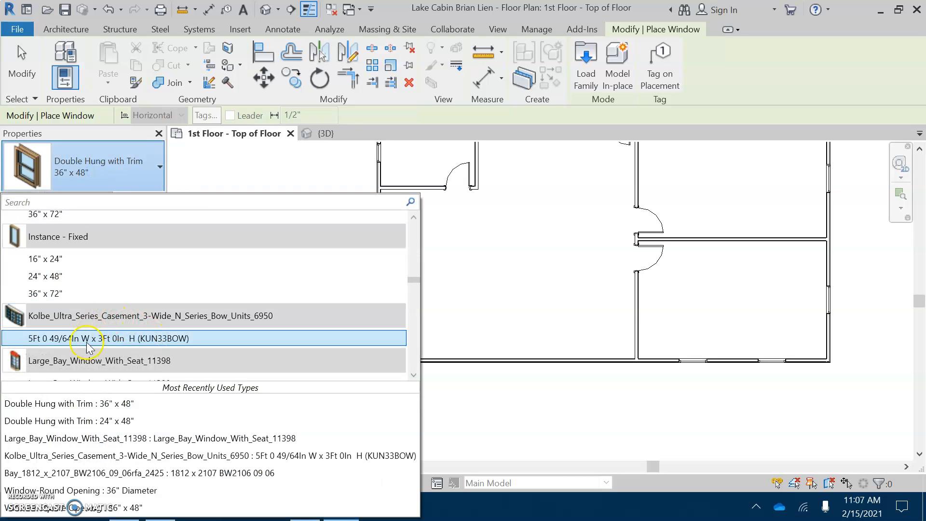
pyautogui.click(89, 346)
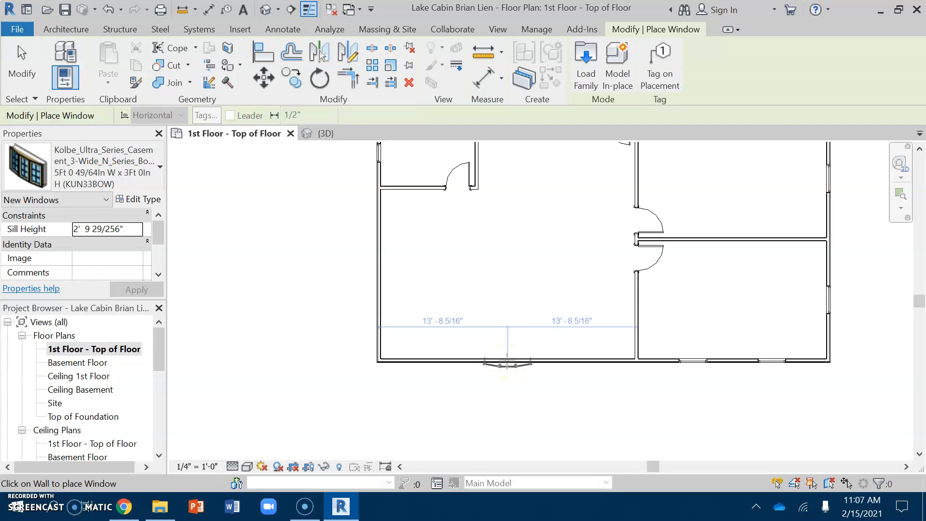
pyautogui.click(507, 361)
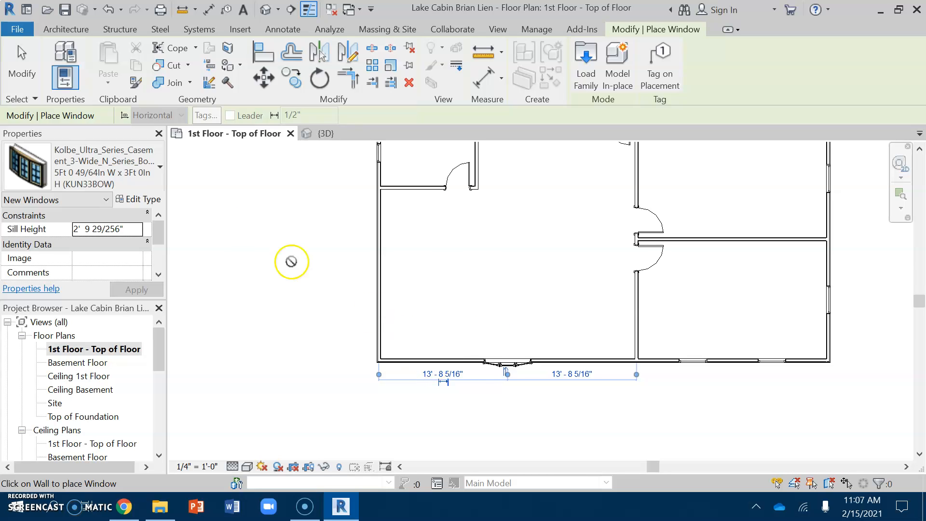
# - Look through the available window types, back to the Archtop with Trim family, for one to flank the bow window
pyautogui.click(118, 178)
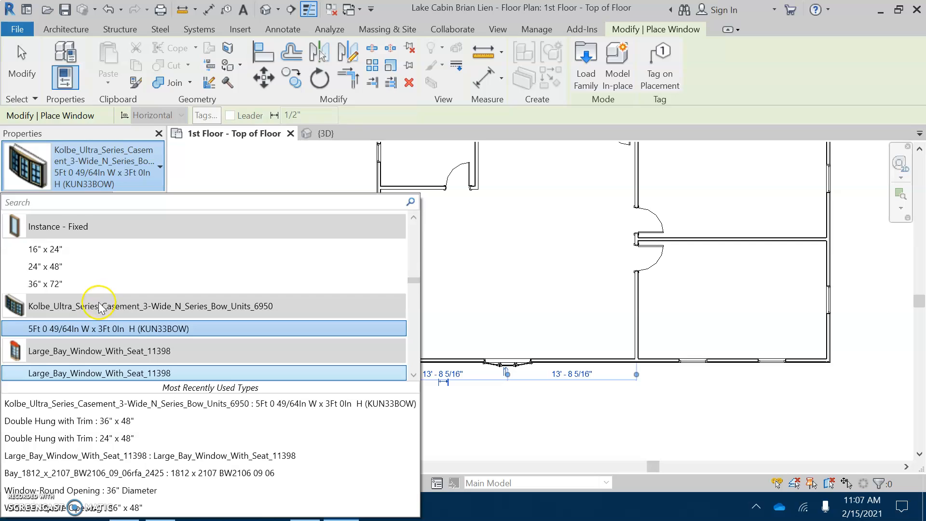
pyautogui.scroll(6, 96, 309)
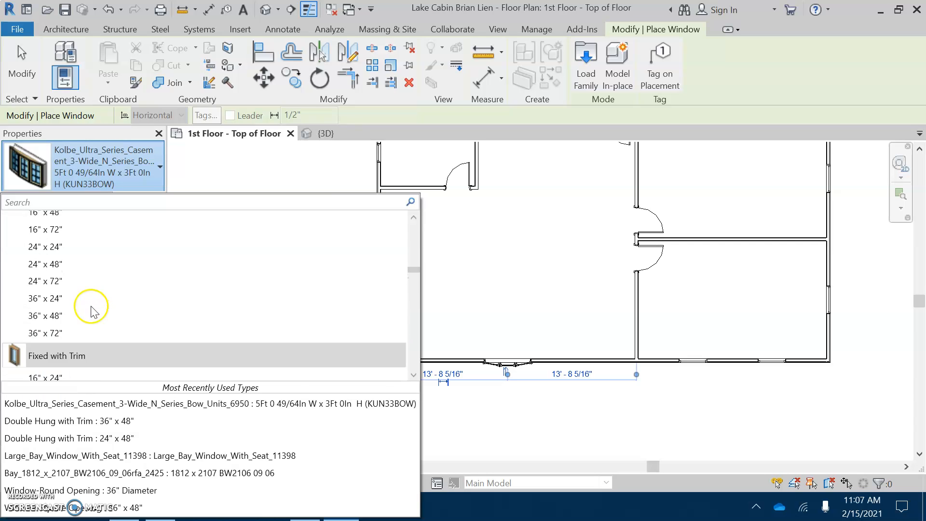
pyautogui.scroll(8, 91, 313)
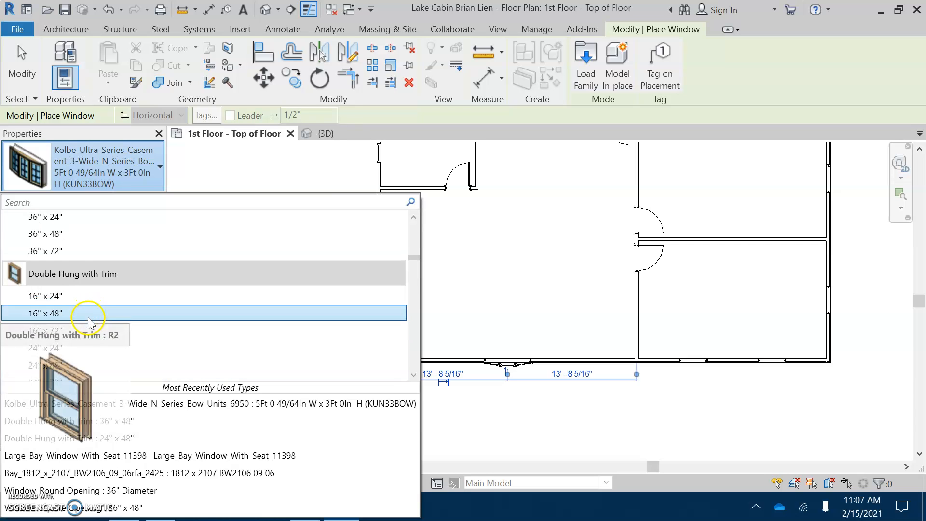
pyautogui.scroll(6, 92, 319)
pyautogui.scroll(8, 99, 328)
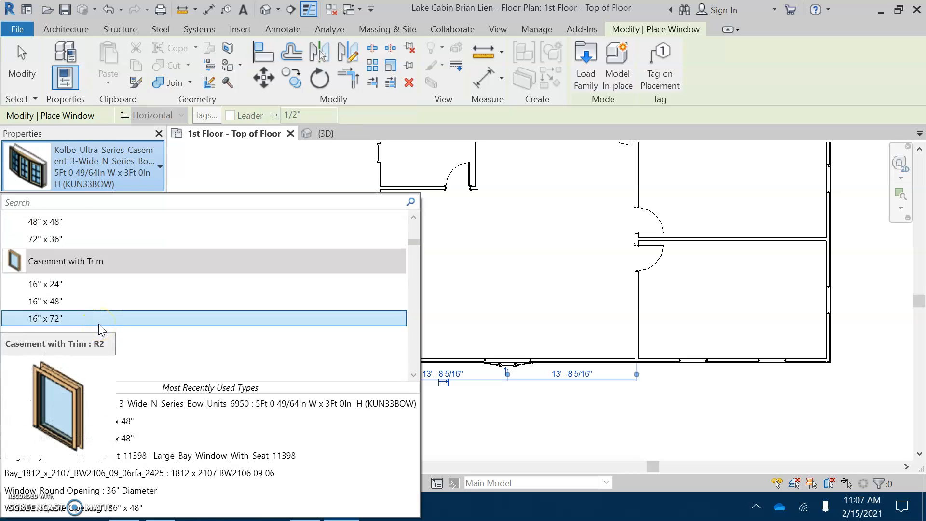
pyautogui.scroll(3, 100, 329)
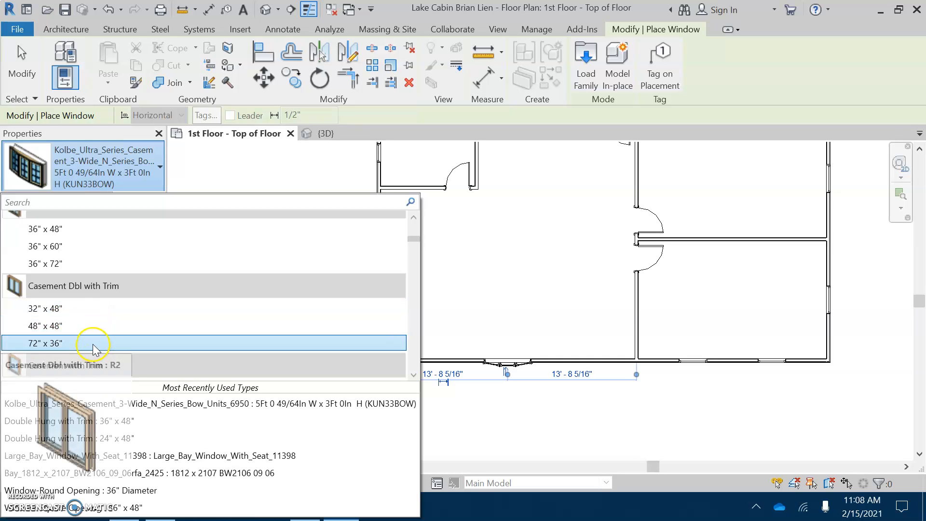
pyautogui.scroll(2, 83, 292)
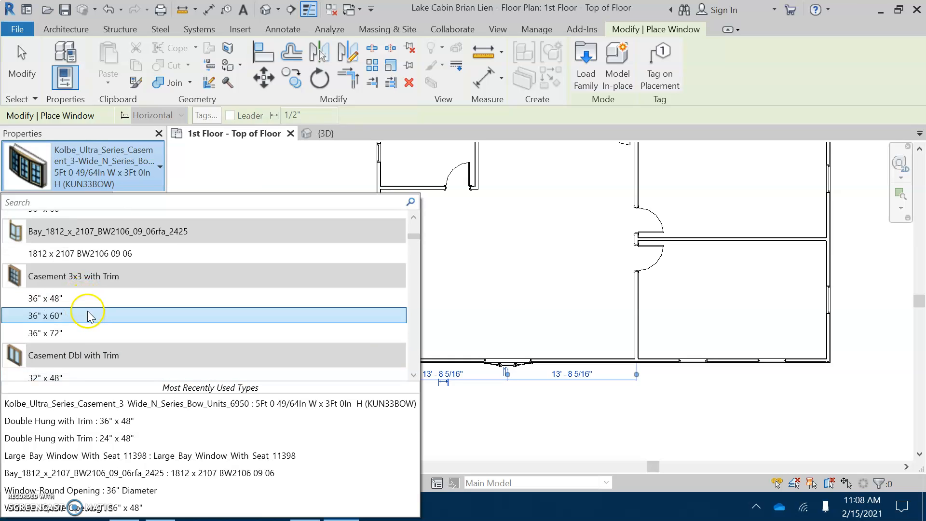
pyautogui.scroll(1, 85, 308)
pyautogui.scroll(3, 88, 318)
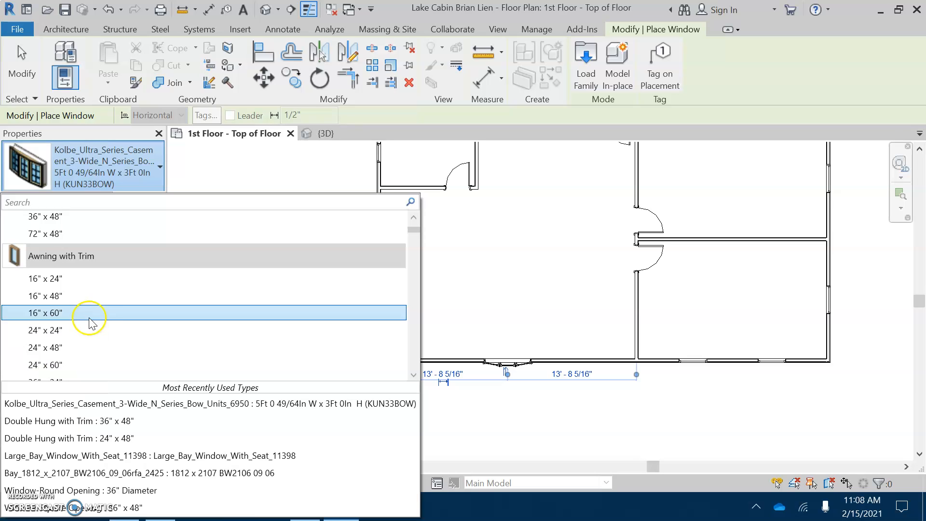
pyautogui.scroll(2, 87, 318)
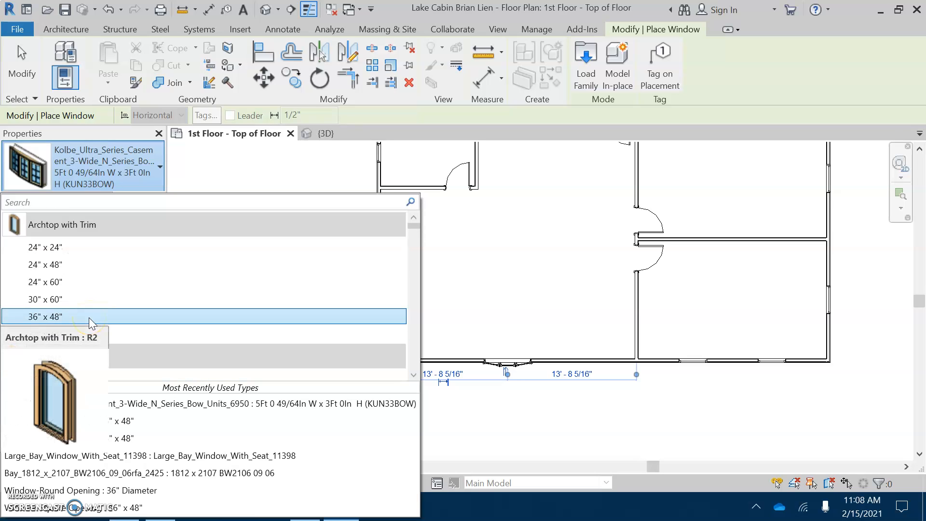
# - Place two Double Hung with Trim 36" x 72" windows on the large open room's south wall, each 5' - 0" from one end
pyautogui.scroll(-8, 90, 321)
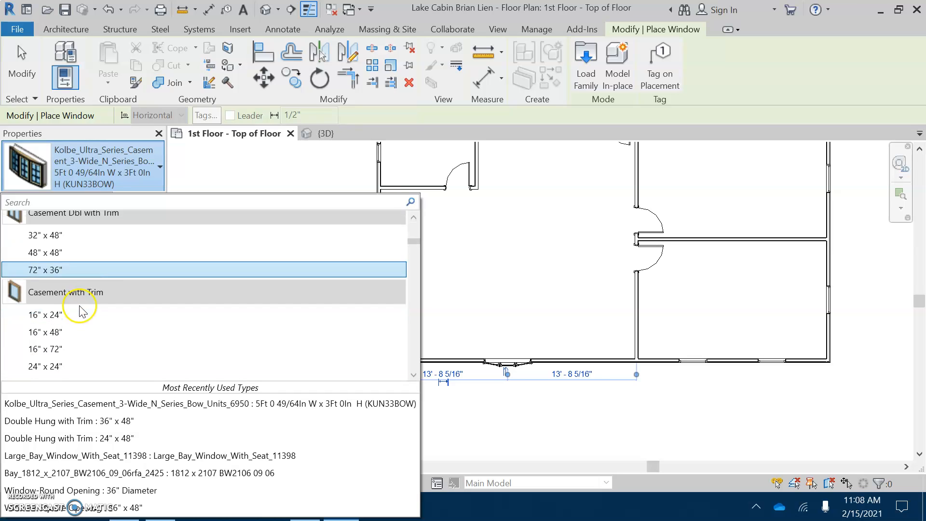
pyautogui.scroll(-5, 80, 311)
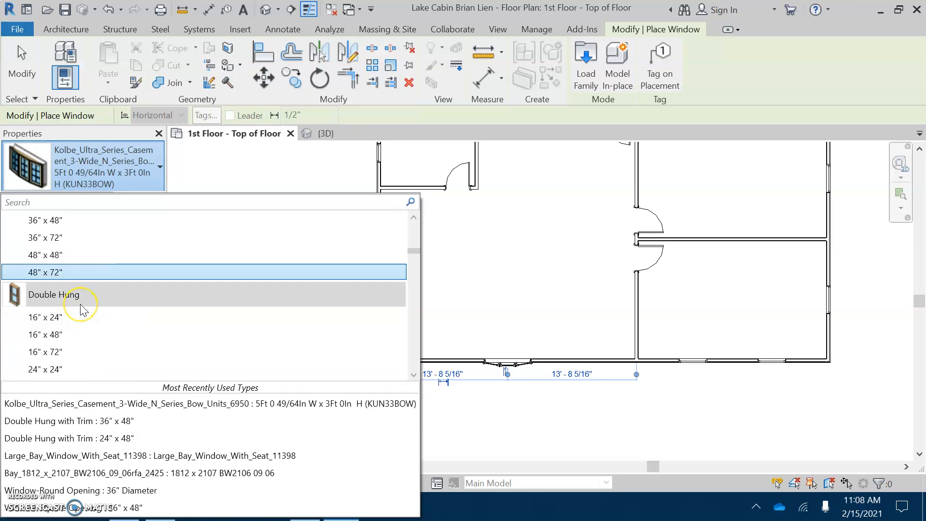
pyautogui.scroll(-2, 80, 309)
pyautogui.moveTo(63, 350)
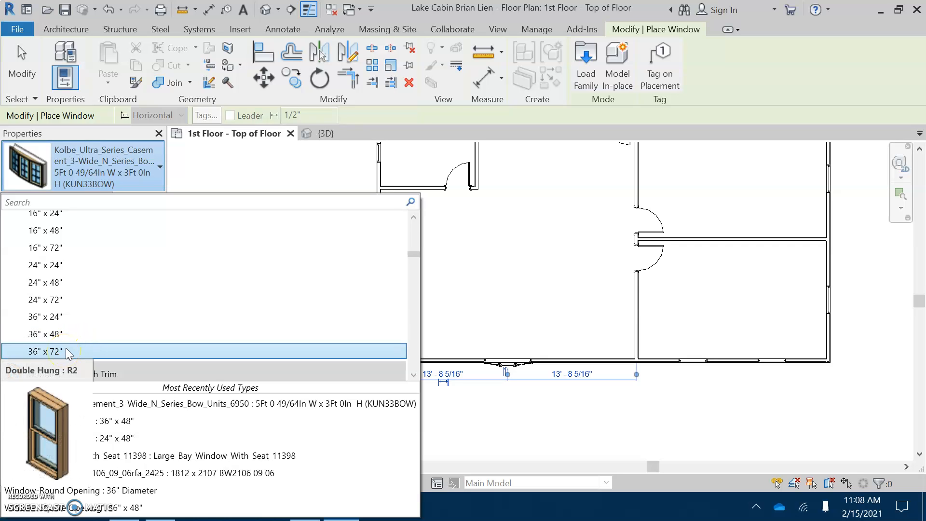
pyautogui.scroll(-2, 66, 348)
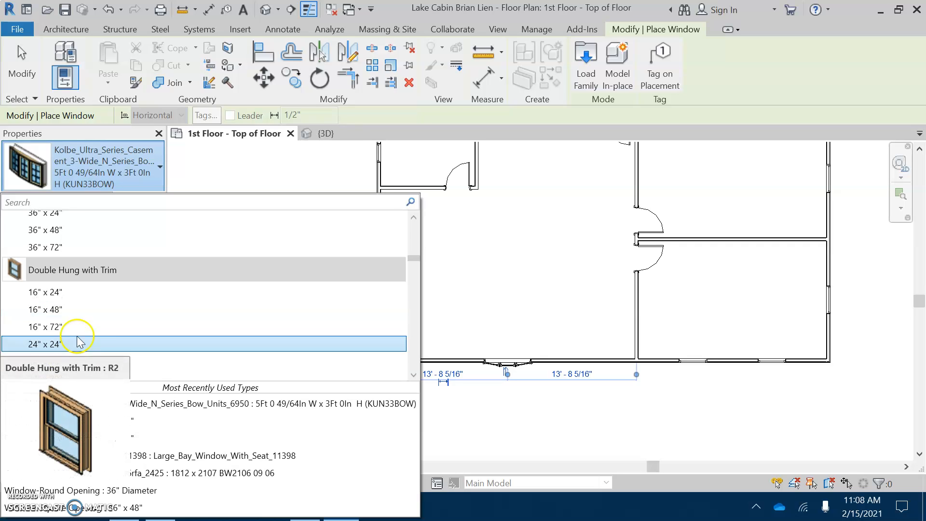
pyautogui.scroll(4, 70, 332)
pyautogui.scroll(-4, 66, 303)
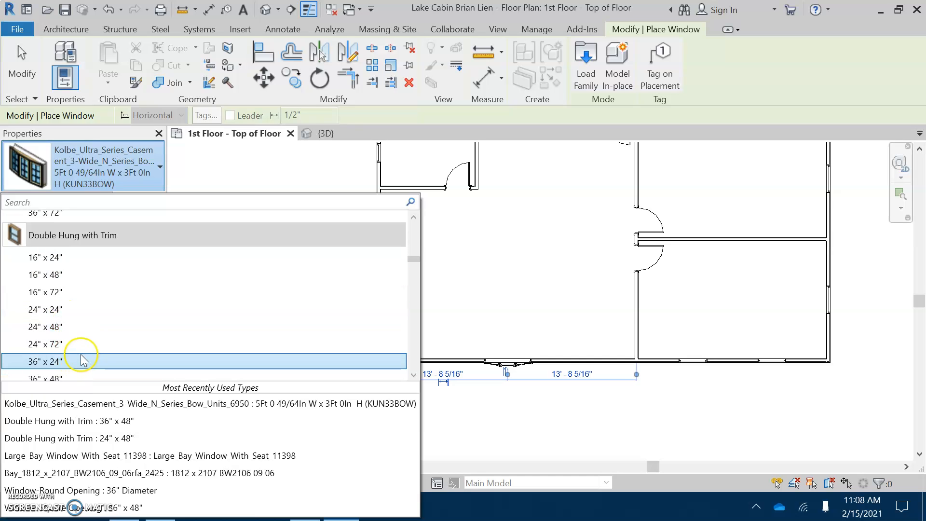
pyautogui.scroll(-4, 82, 357)
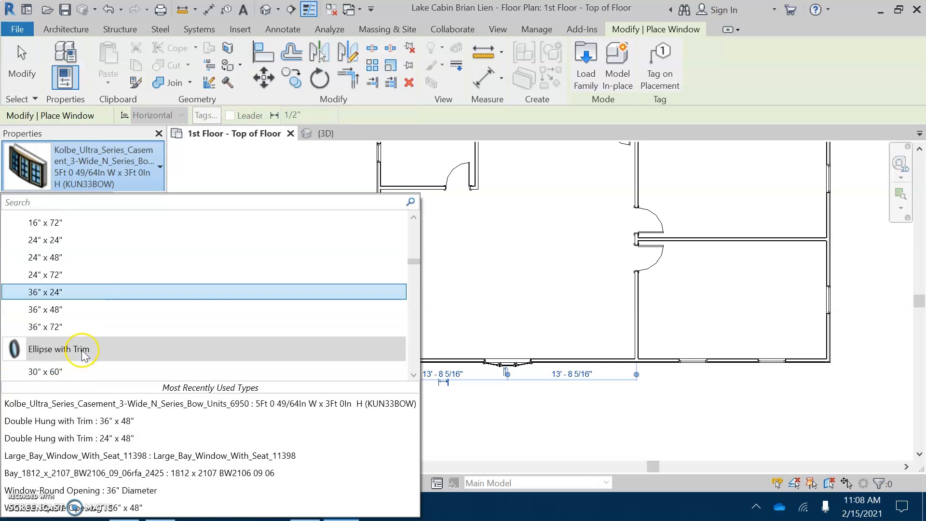
pyautogui.click(54, 327)
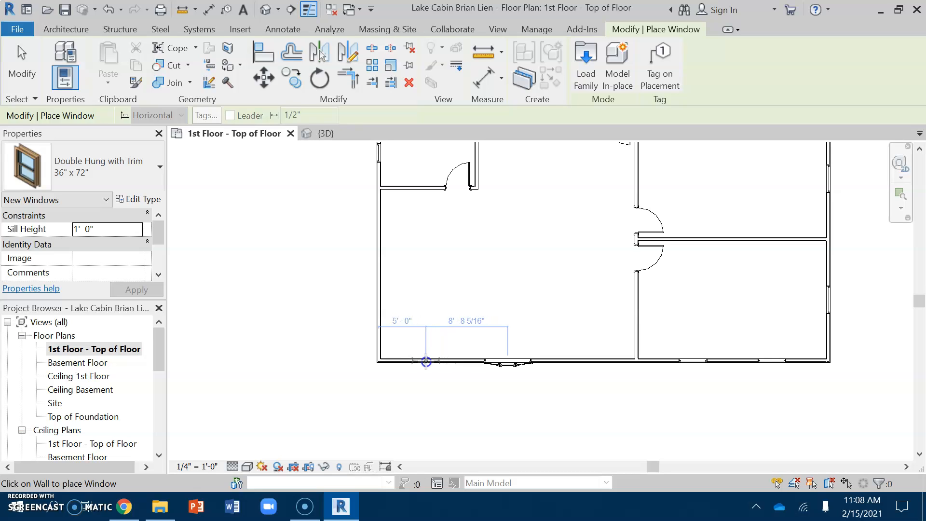
pyautogui.click(426, 361)
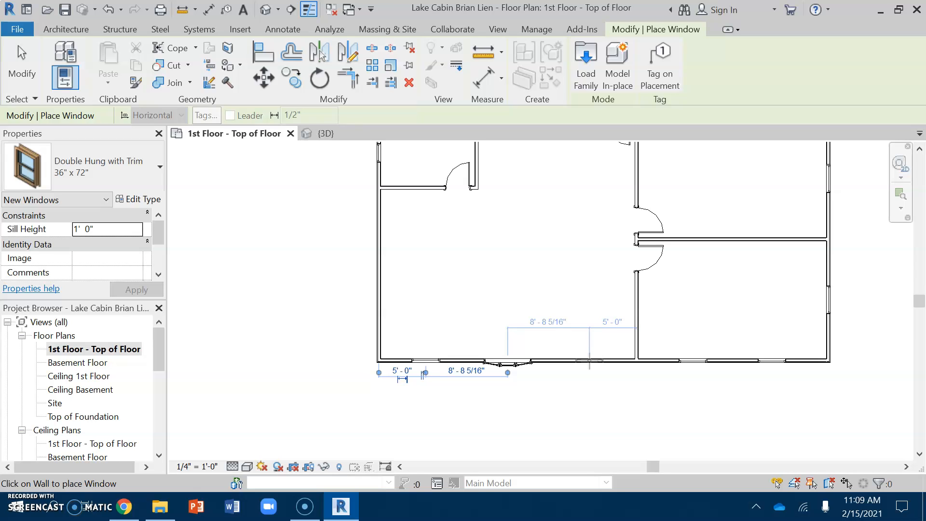
pyautogui.click(589, 361)
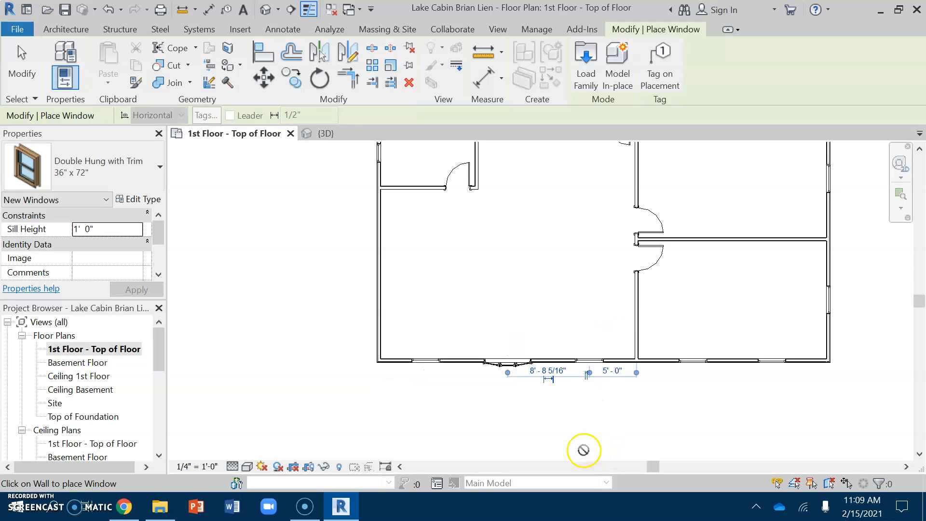
pyautogui.press('Escape')
# - Flip the two 36" x 72" windows on either side of the bow window to correct their exterior orientation
pyautogui.scroll(2, 576, 374)
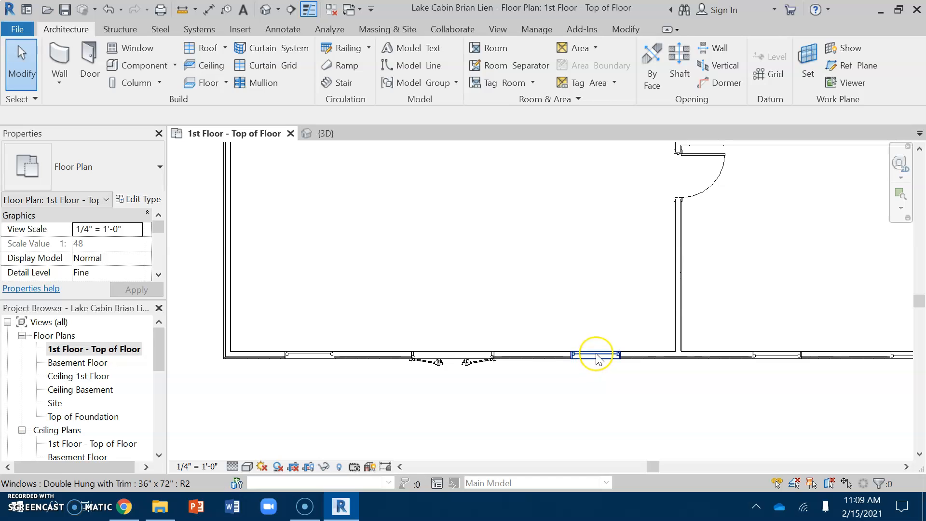
pyautogui.click(594, 353)
pyautogui.click(590, 383)
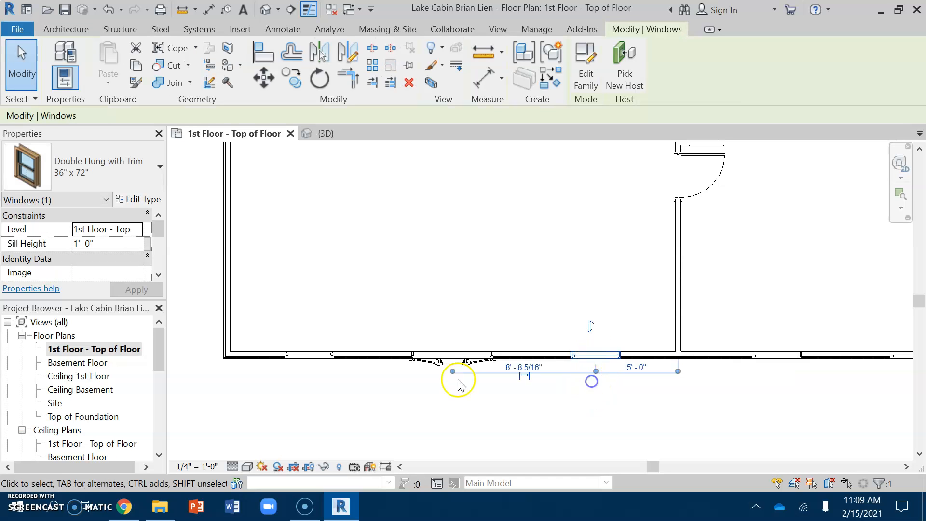
pyautogui.click(320, 357)
pyautogui.click(303, 384)
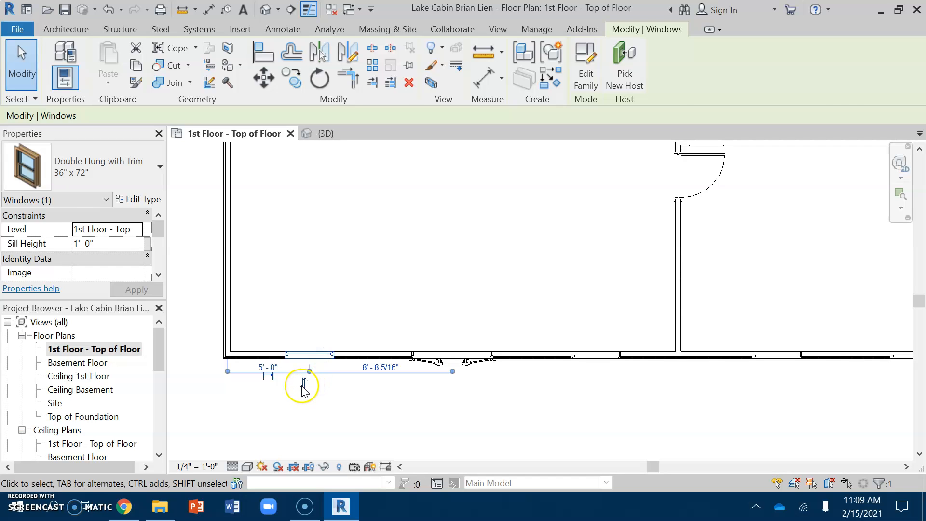
pyautogui.click(371, 407)
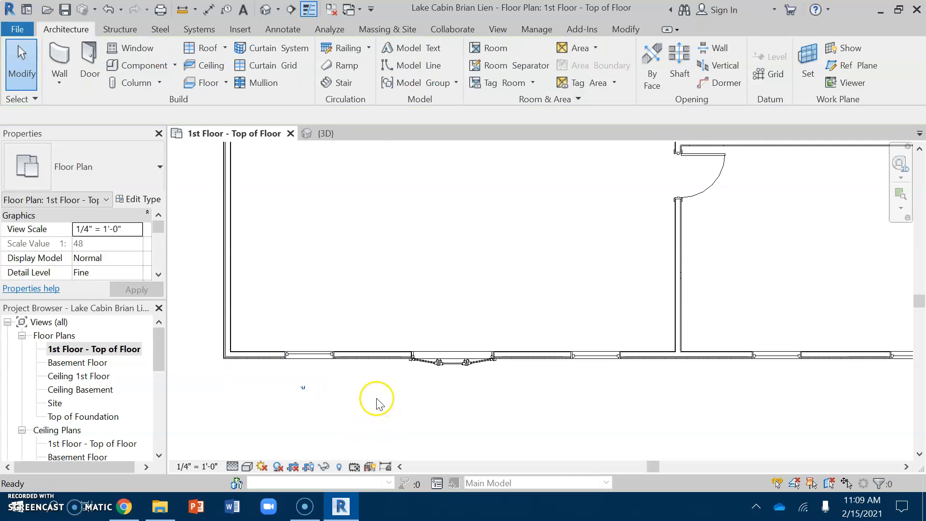
pyautogui.scroll(-2, 393, 417)
pyautogui.scroll(-2, 395, 418)
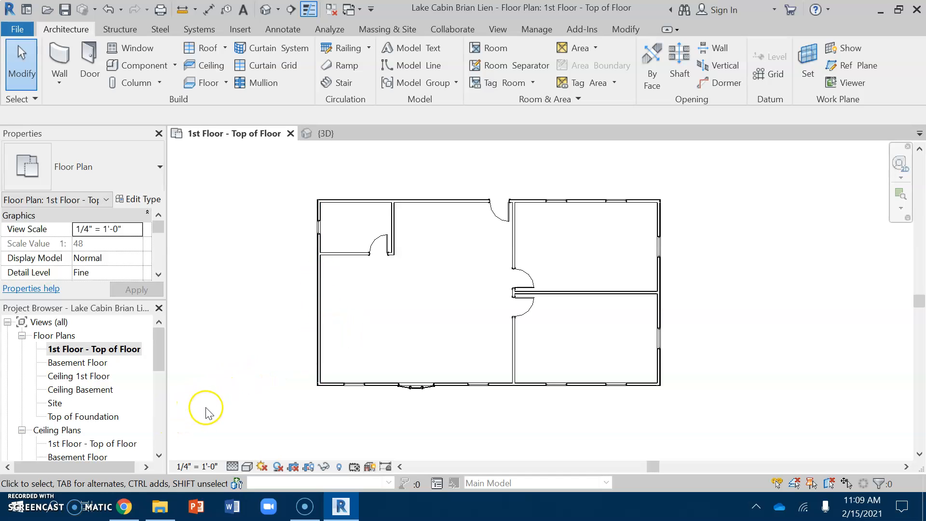
# - Start placing a component and find the fireplace families among the available types
pyautogui.click(140, 66)
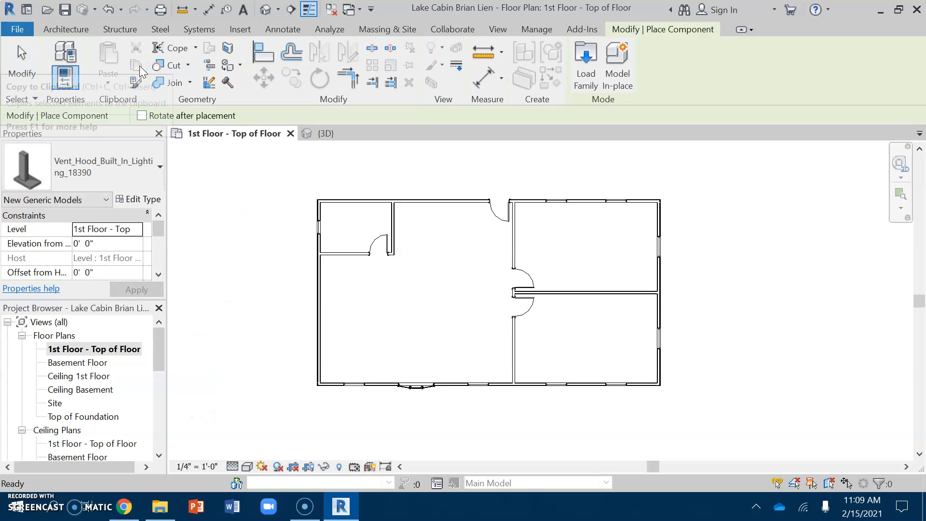
pyautogui.click(114, 169)
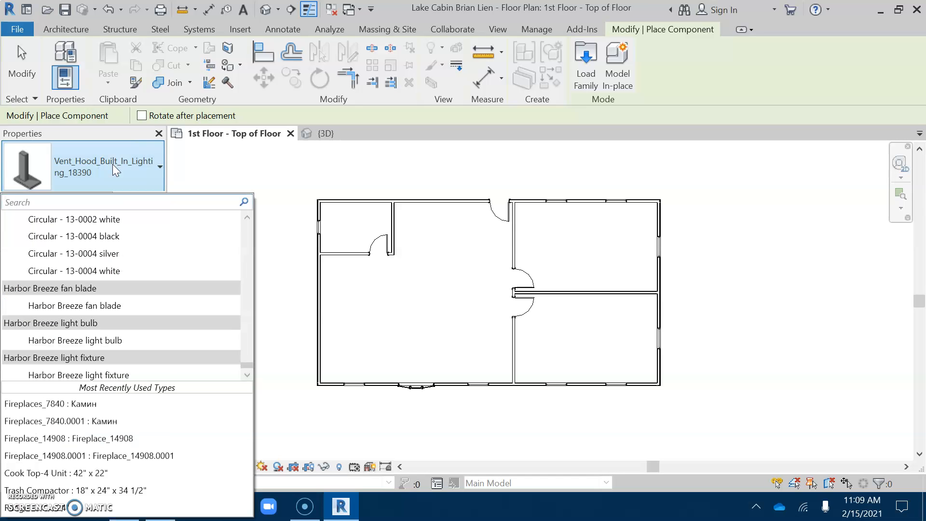
pyautogui.click(81, 318)
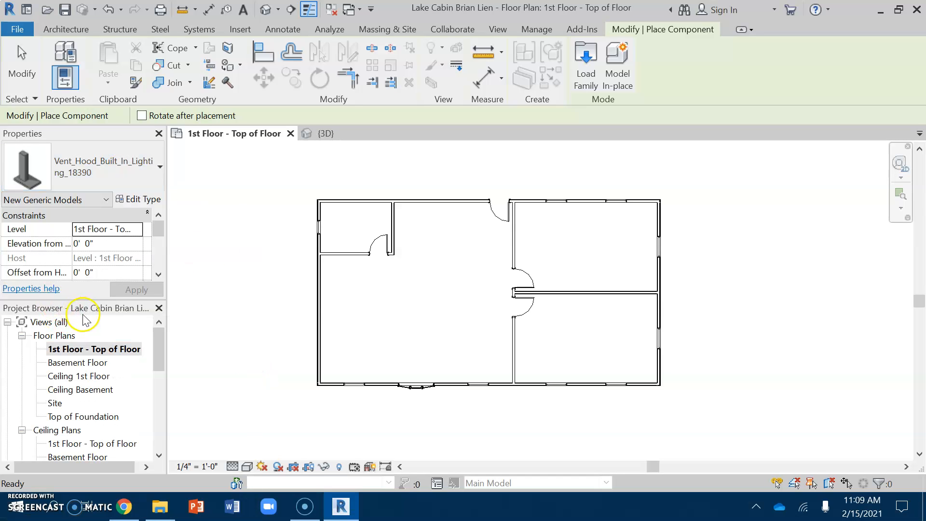
pyautogui.click(131, 175)
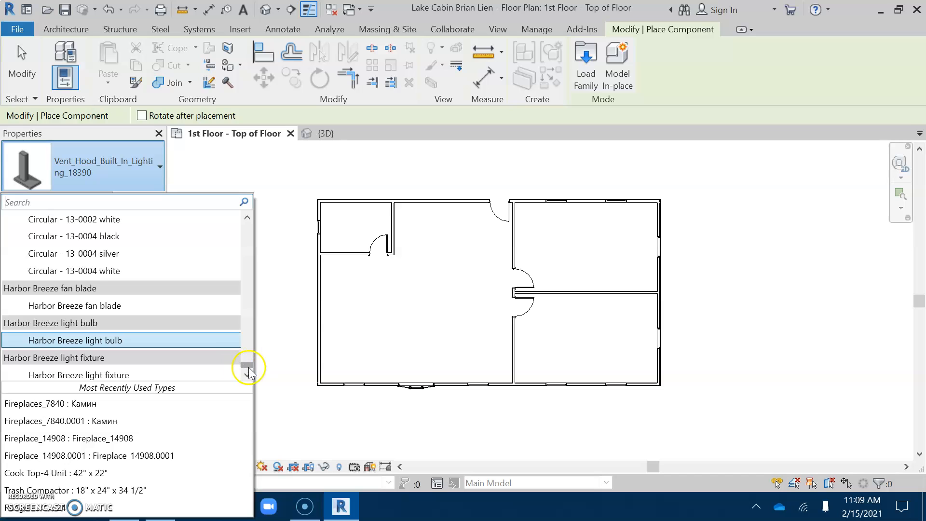
pyautogui.moveTo(250, 346); pyautogui.dragTo(243, 316)
pyautogui.scroll(-5, 149, 306)
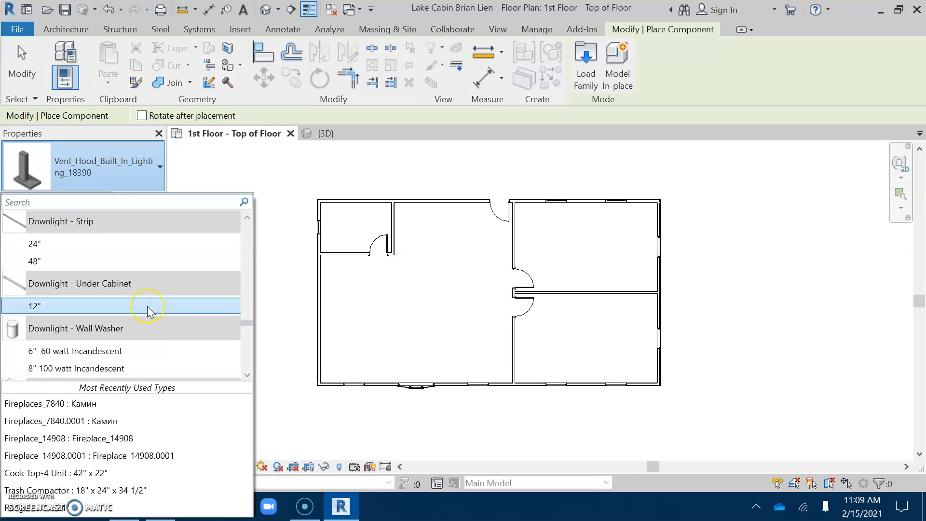
pyautogui.scroll(-6, 149, 311)
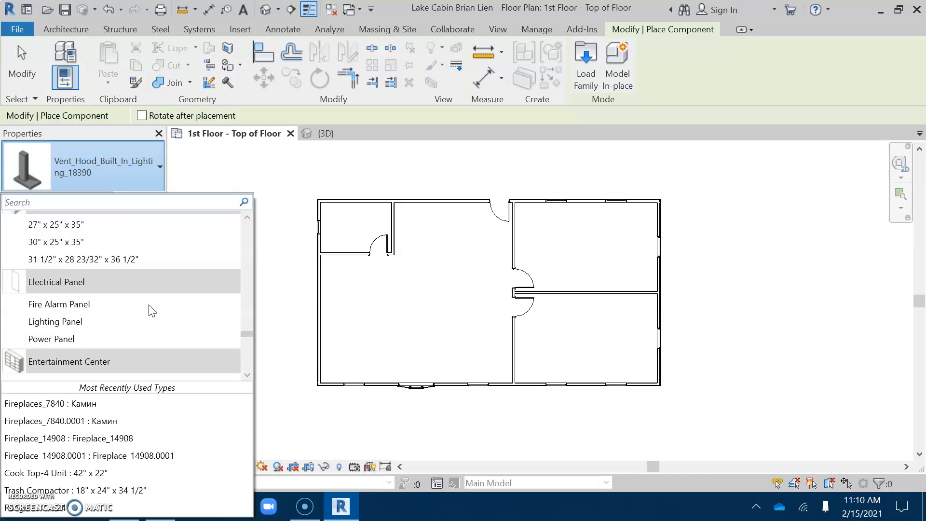
pyautogui.scroll(-3, 151, 306)
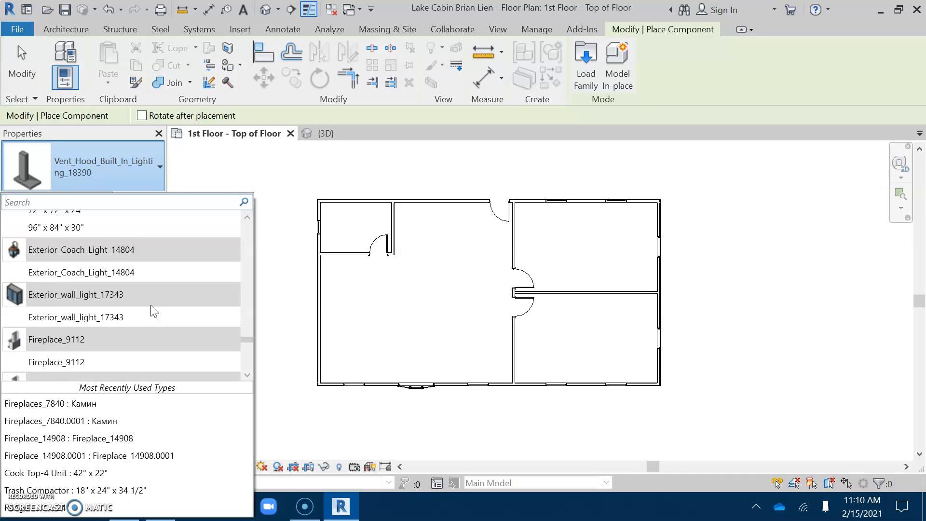
pyautogui.scroll(-1, 140, 316)
# - Look through the available fireplace families, comparing the 9112, 14908 and 7840 types
pyautogui.click(104, 336)
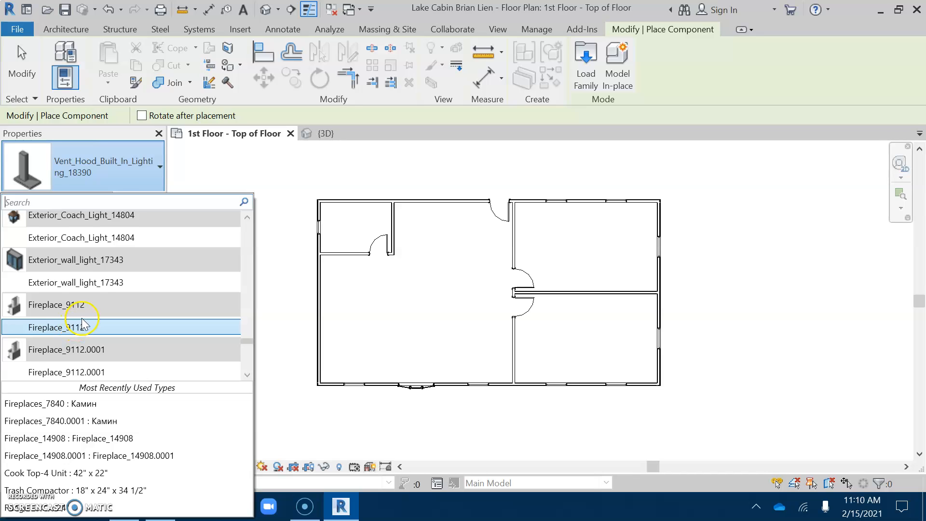
pyautogui.scroll(-1, 82, 324)
pyautogui.scroll(-1, 89, 343)
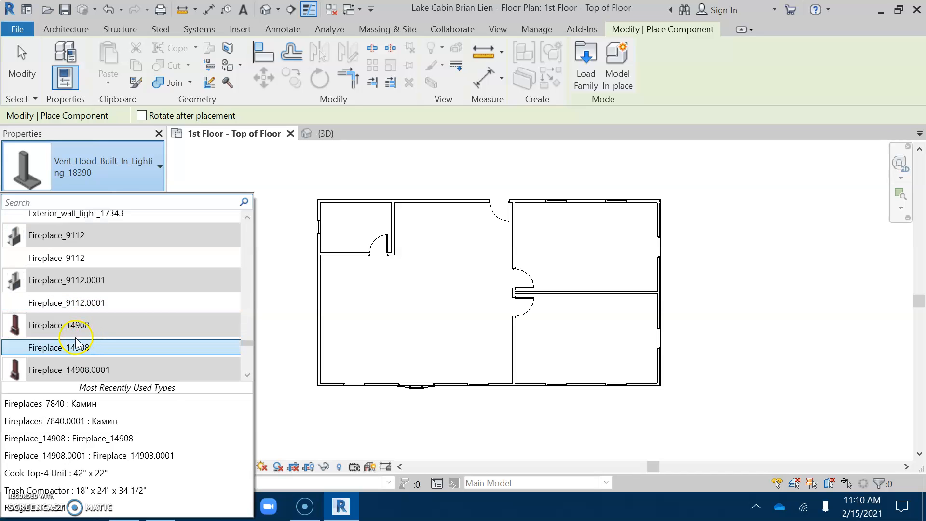
pyautogui.scroll(-1, 60, 376)
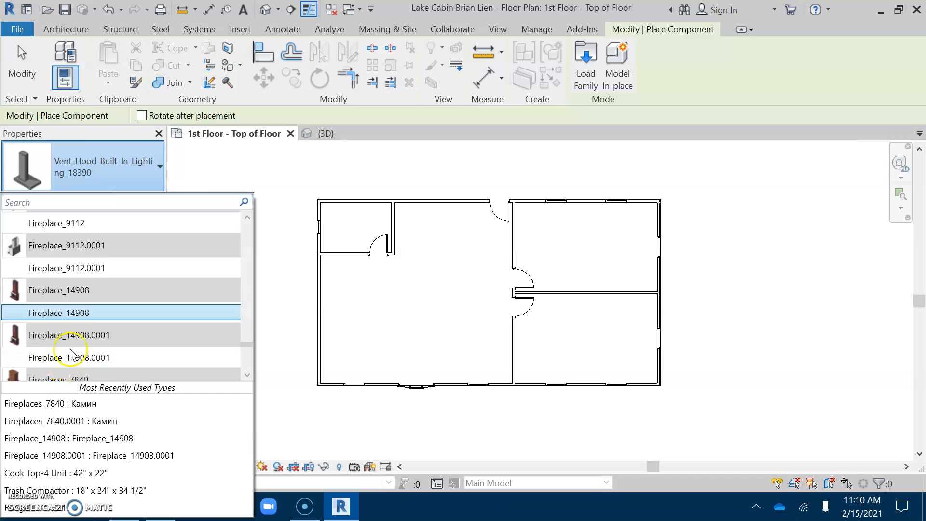
pyautogui.moveTo(67, 368)
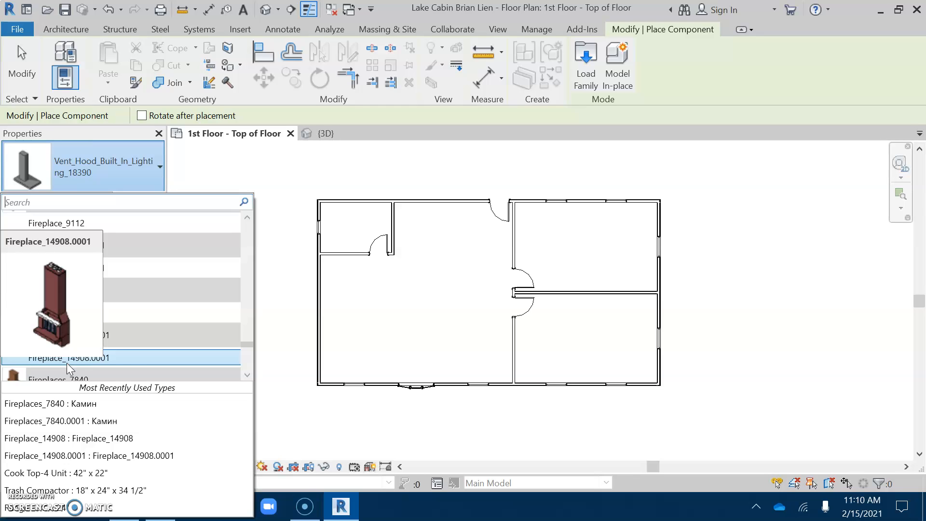
pyautogui.scroll(-1, 121, 354)
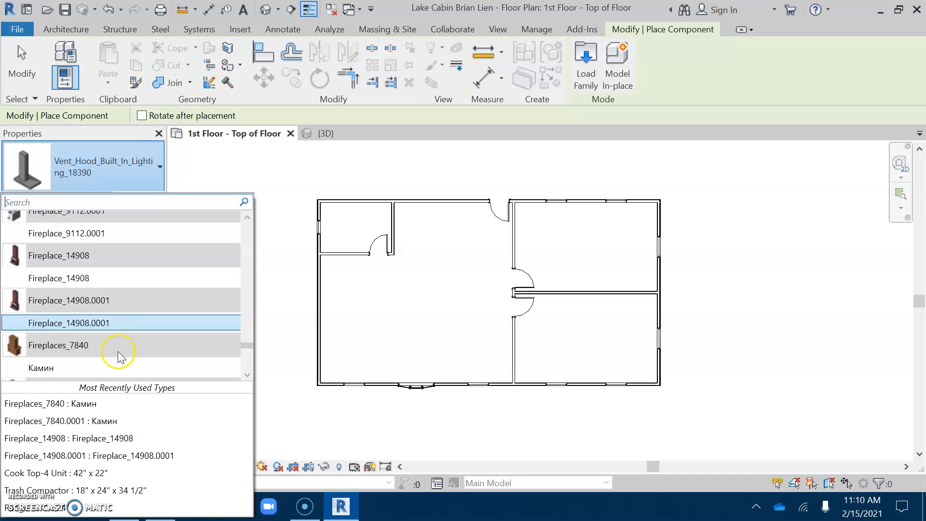
pyautogui.scroll(-1, 99, 347)
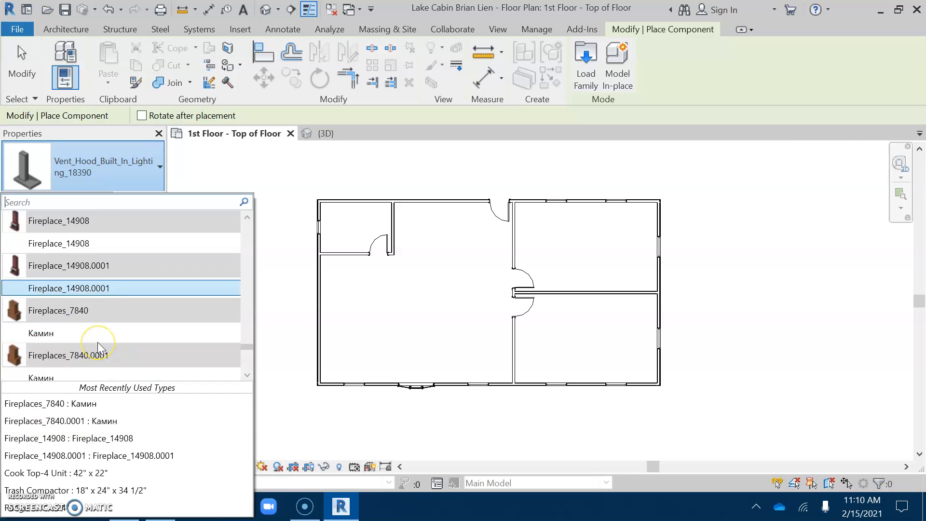
pyautogui.click(89, 333)
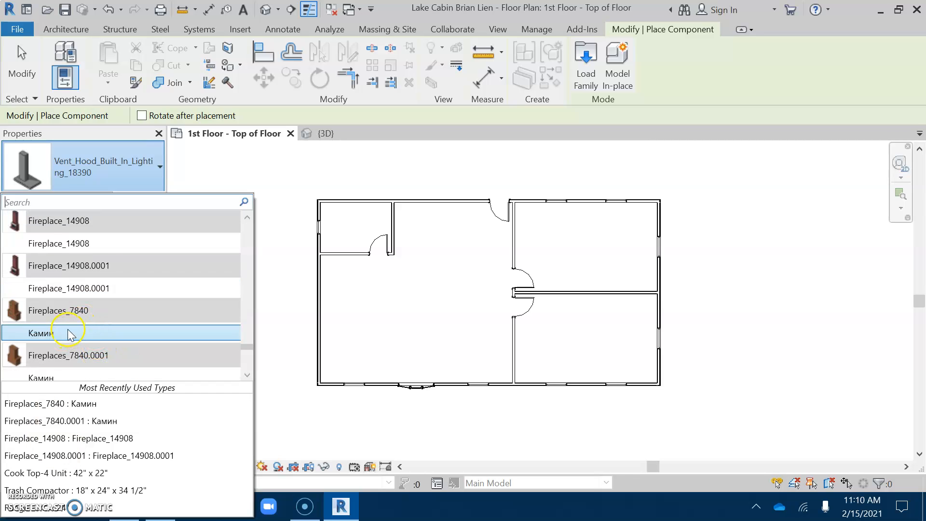
pyautogui.scroll(-2, 69, 334)
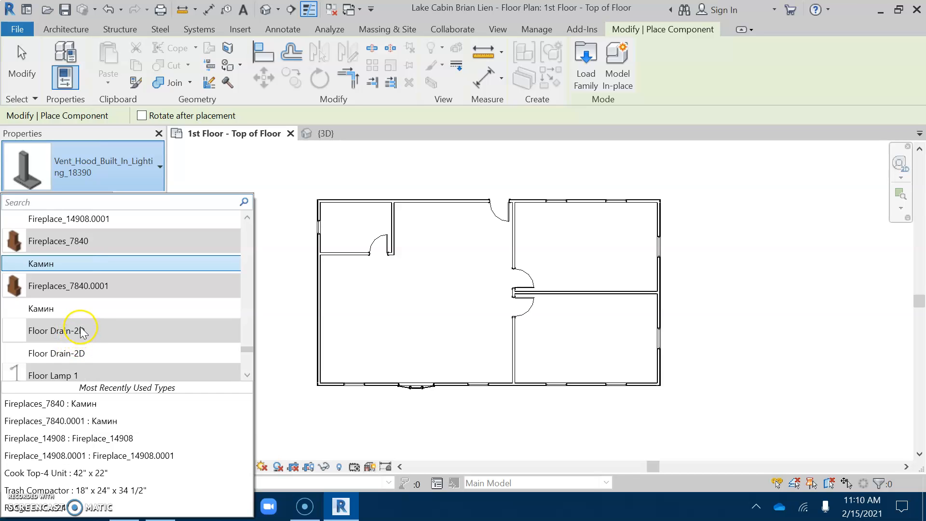
pyautogui.scroll(2, 79, 332)
pyautogui.scroll(1, 78, 332)
pyautogui.click(77, 329)
pyautogui.scroll(1, 78, 332)
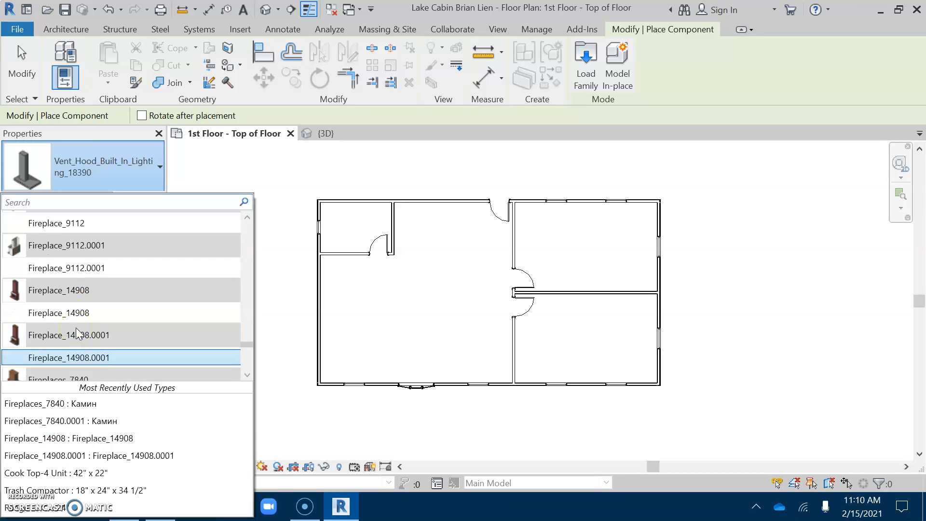
# - Place Fireplace_9112.0001 against the large room's west wall, centred about 9' - 9" south of the small room's wall, and inspect it in 3D
pyautogui.click(39, 228)
pyautogui.click(63, 271)
pyautogui.moveTo(62, 271)
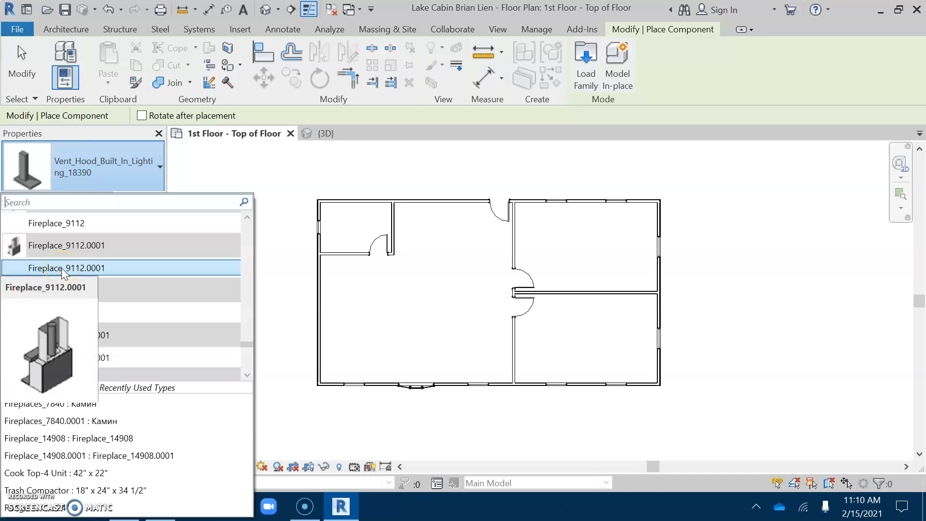
pyautogui.click(63, 268)
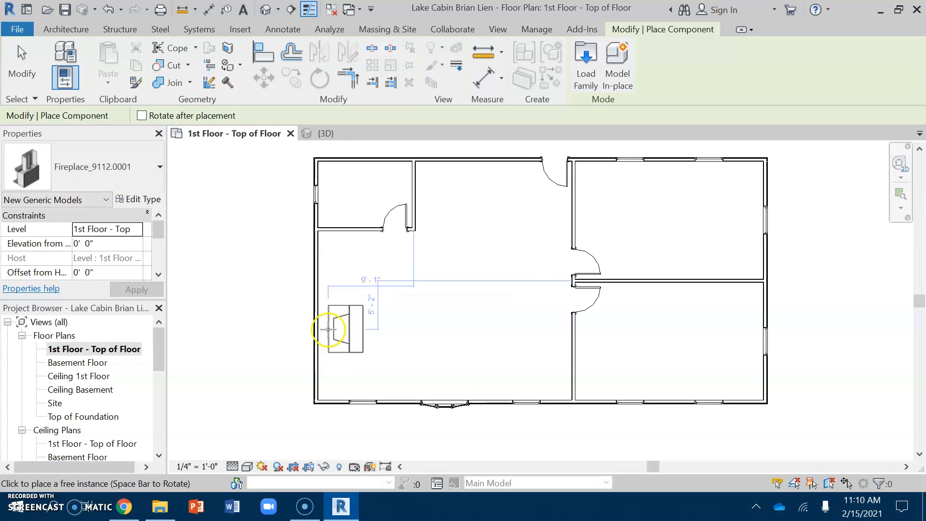
pyautogui.scroll(3, 323, 323)
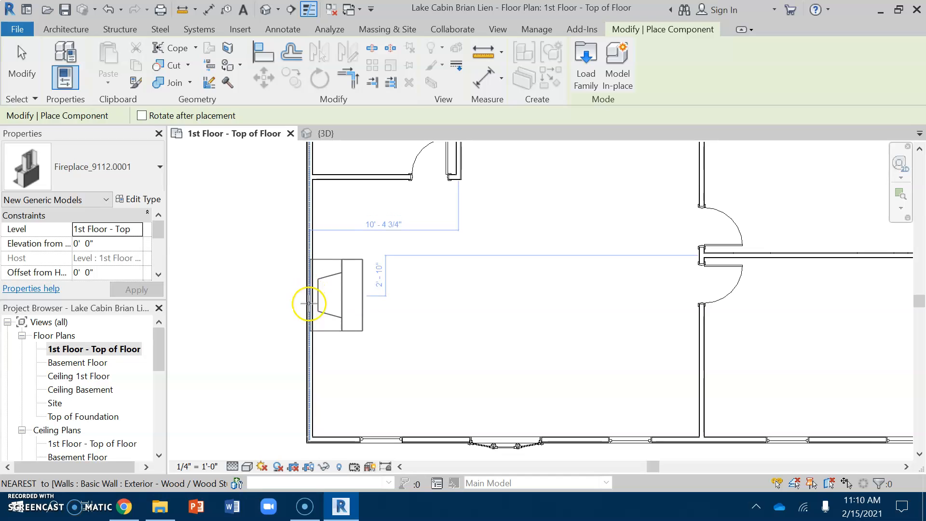
pyautogui.scroll(-1, 309, 327)
pyautogui.scroll(-1, 309, 328)
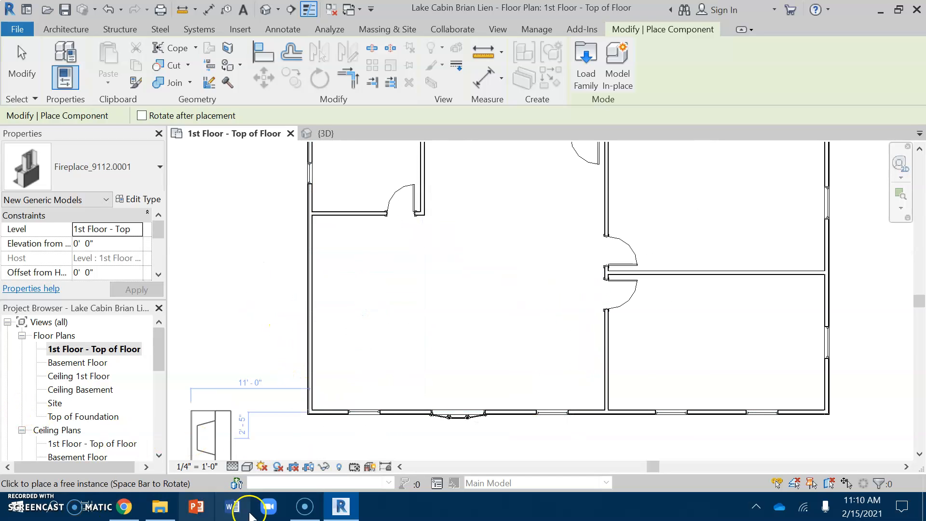
pyautogui.click(309, 317)
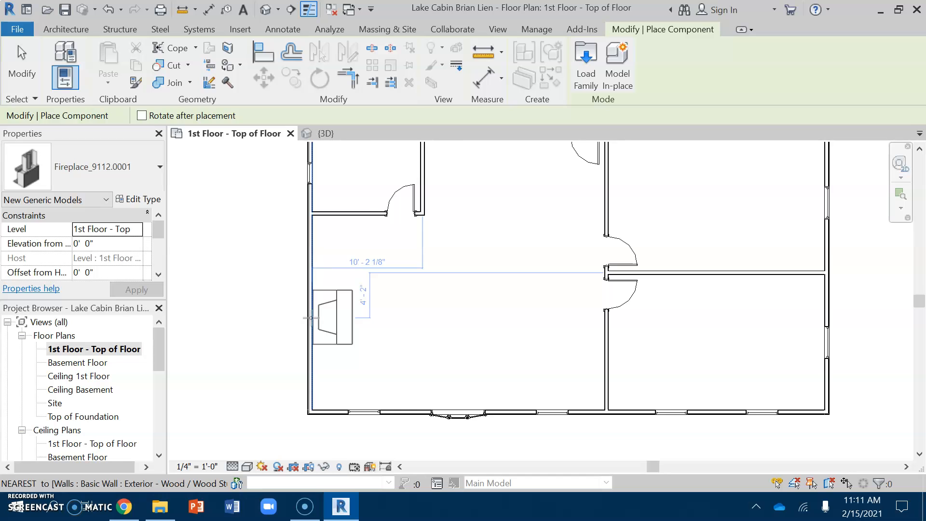
pyautogui.click(311, 317)
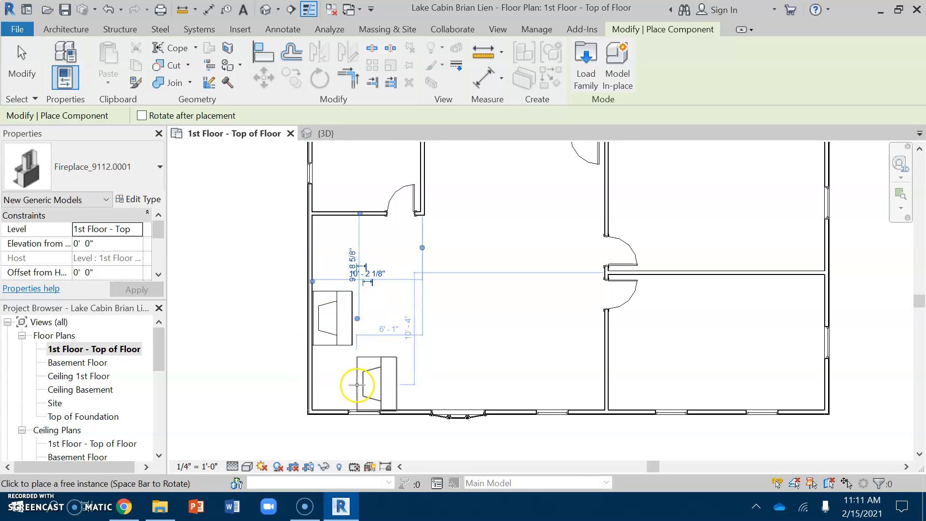
pyautogui.press('Escape')
pyautogui.press('Escape')
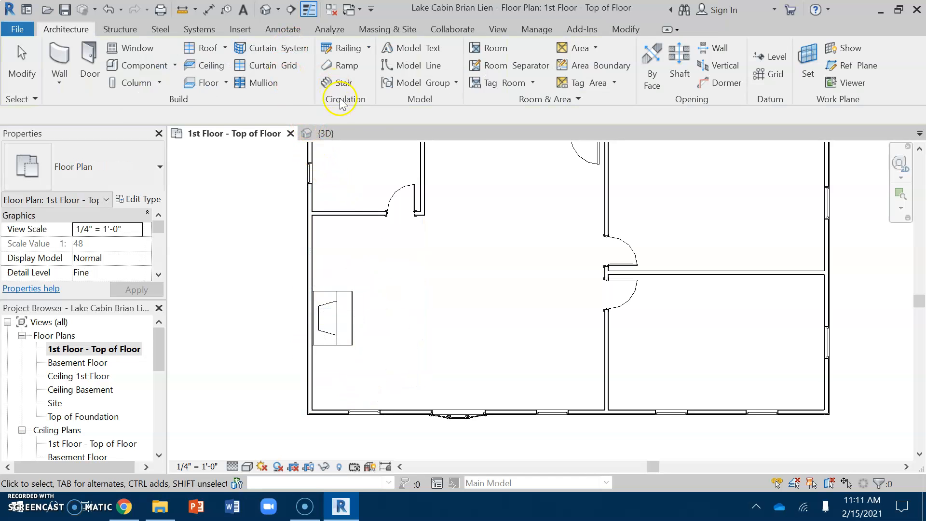
pyautogui.click(326, 133)
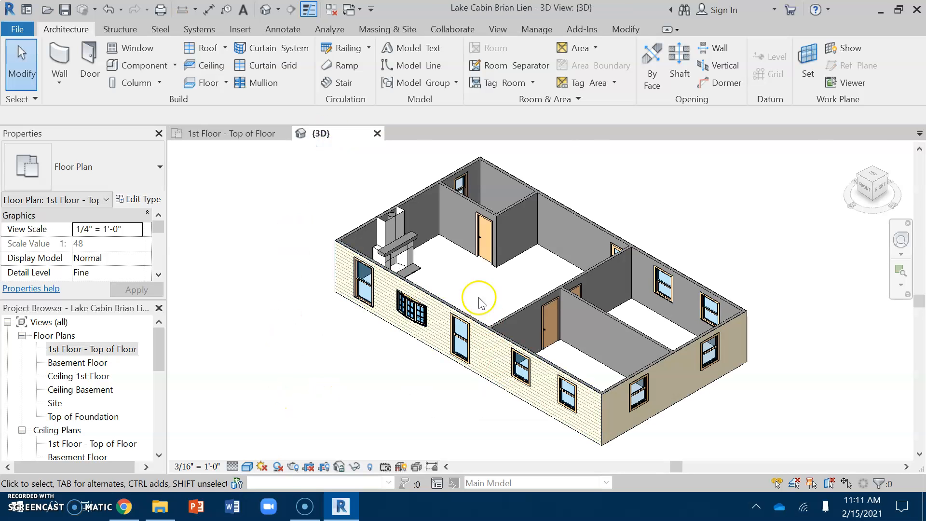
pyautogui.scroll(3, 421, 261)
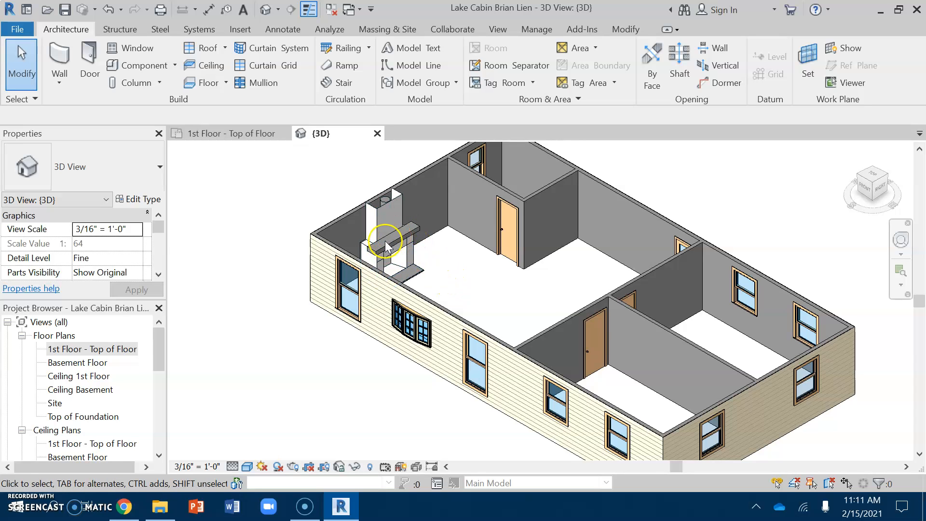
pyautogui.scroll(2, 401, 232)
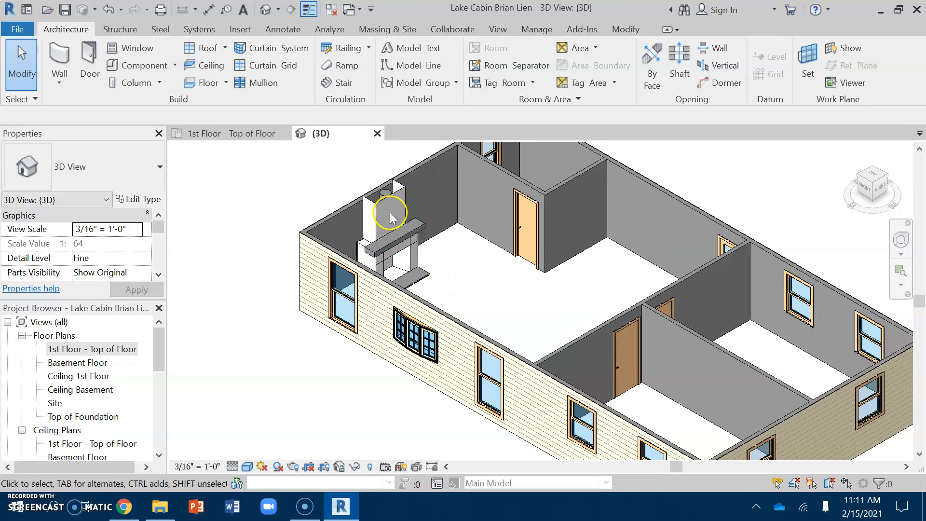
pyautogui.scroll(2, 386, 223)
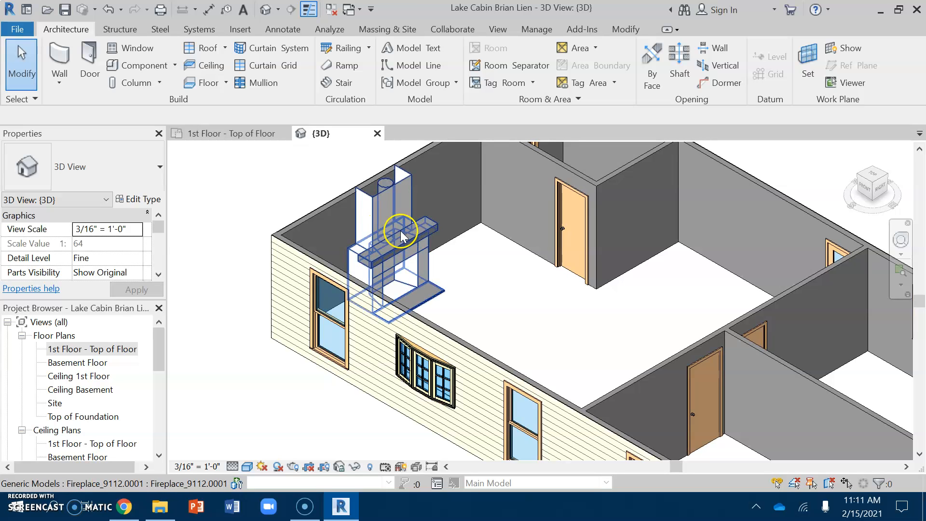
# - In the 1st floor plan, nudge the fireplace west through the exterior wall until only its hearth remains inside the room
pyautogui.click(224, 134)
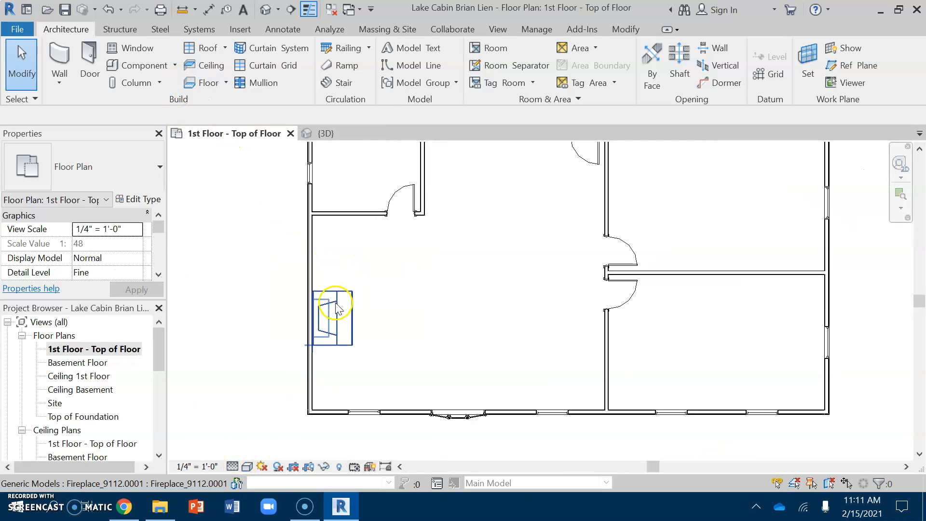
pyautogui.click(339, 318)
pyautogui.click(338, 318)
pyautogui.scroll(2, 337, 313)
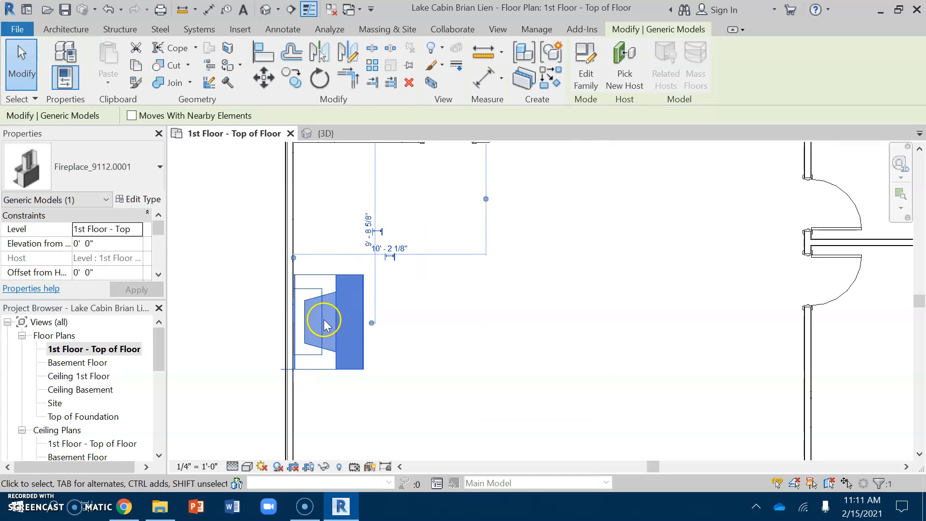
pyautogui.press('Escape')
pyautogui.moveTo(264, 240); pyautogui.dragTo(410, 418)
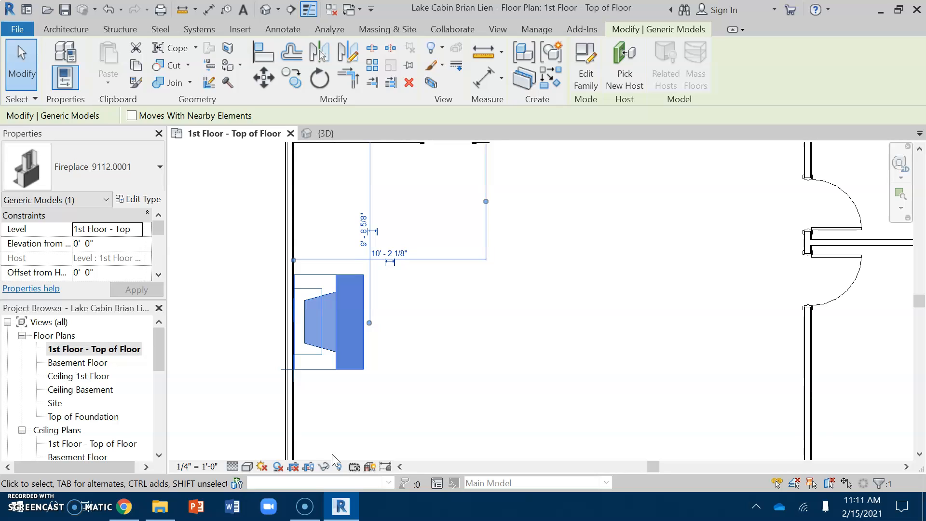
pyautogui.press('Left')
pyautogui.press('Left')
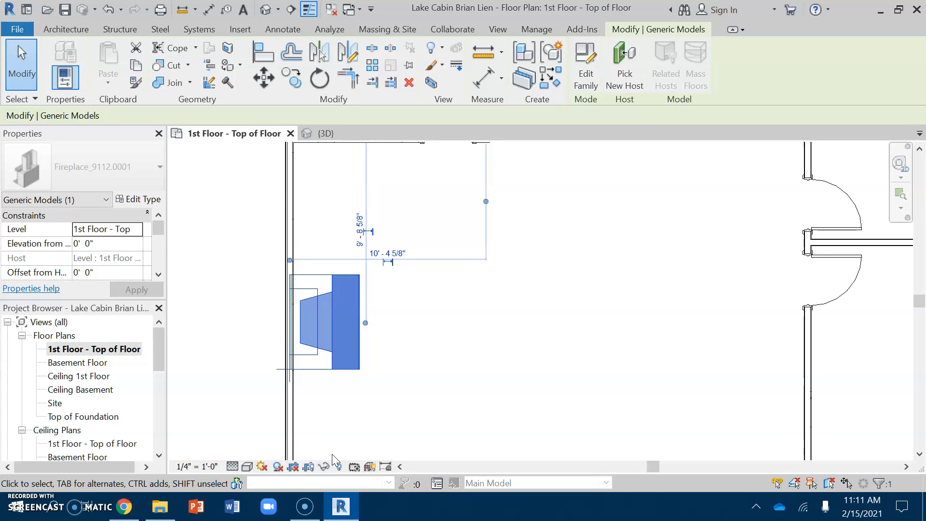
pyautogui.press('Left')
pyautogui.press('Left')
pyautogui.press('Left')
pyautogui.press('Left')
pyautogui.press('Left')
pyautogui.press('Left')
pyautogui.press('Left')
pyautogui.press('Left')
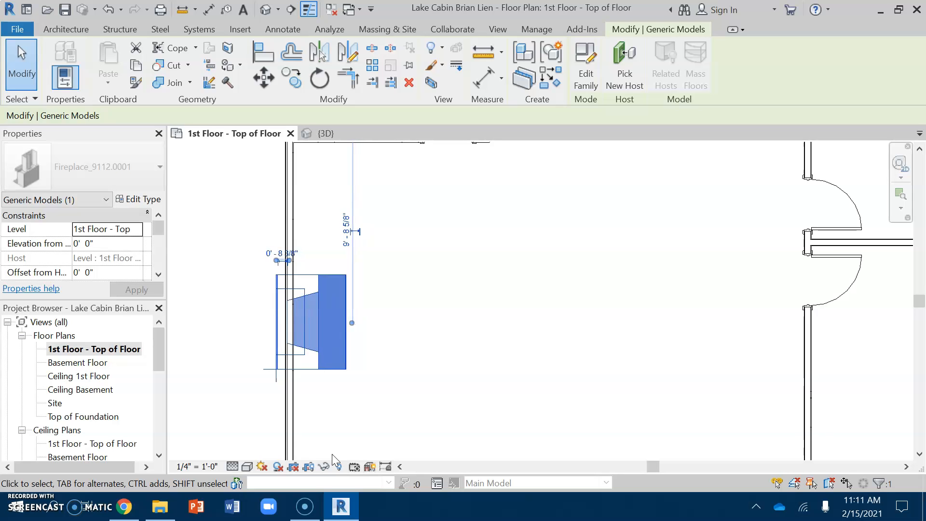
pyautogui.press('Left')
pyautogui.press('Left')
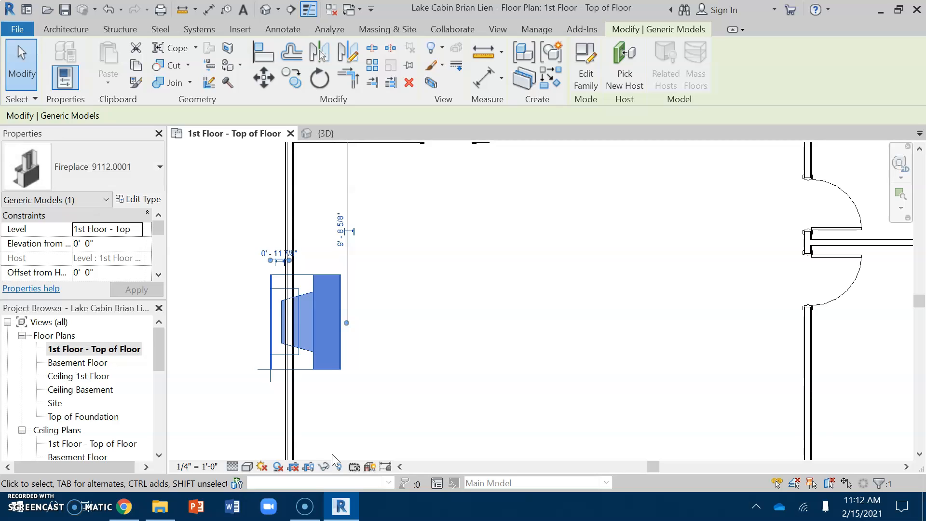
pyautogui.press('Left')
pyautogui.press('Left')
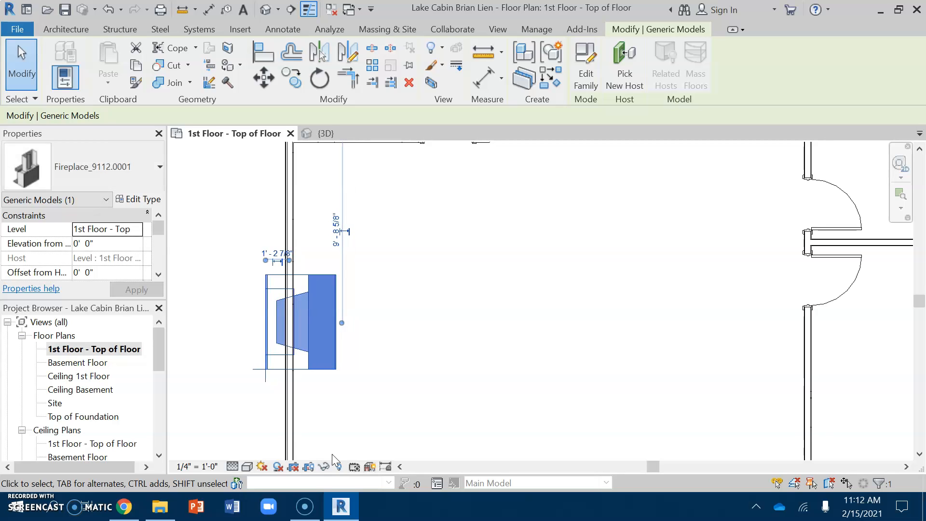
pyautogui.press('Left')
pyautogui.press('Left')
pyautogui.press('Left')
pyautogui.press('Left')
pyautogui.press('Left')
pyautogui.press('Left')
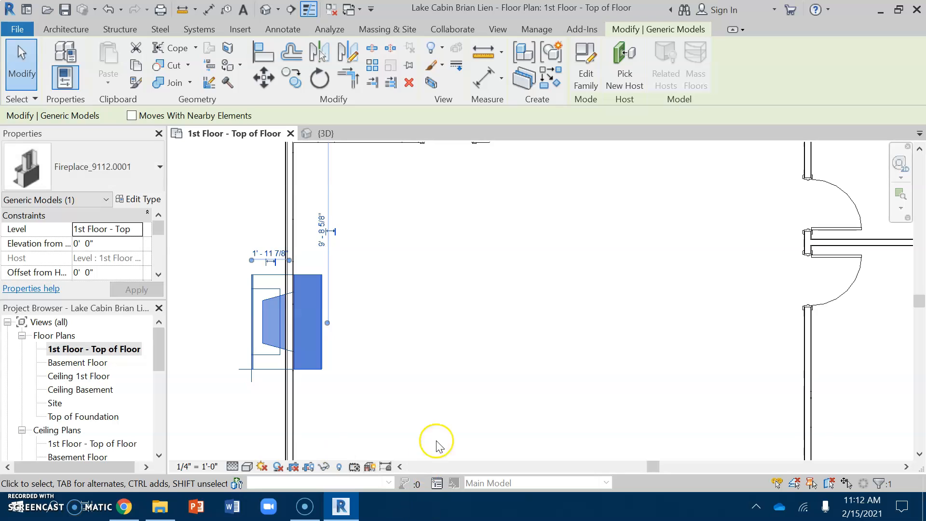
# - Fine-nudge the fireplace west so the hearth's back edge meets the wall's inner face, and check it in the 3D view
pyautogui.scroll(5, 296, 265)
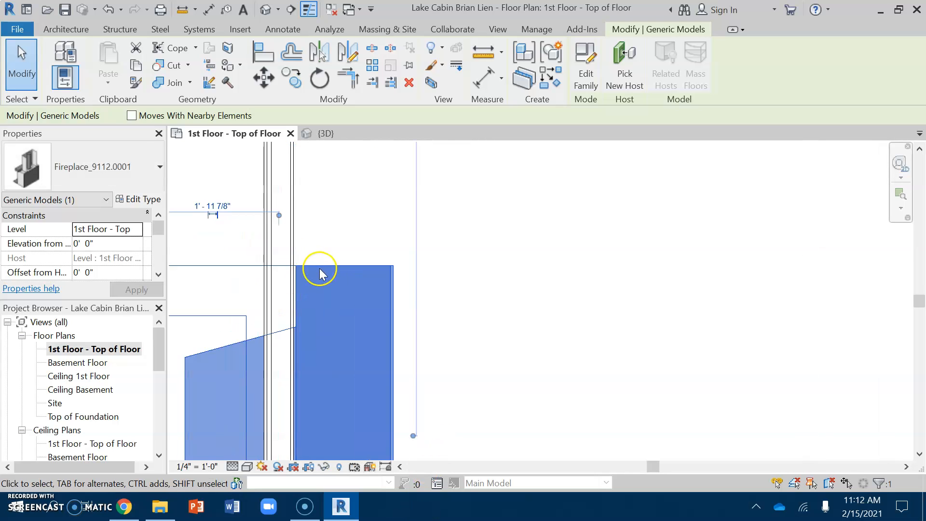
pyautogui.scroll(3, 319, 273)
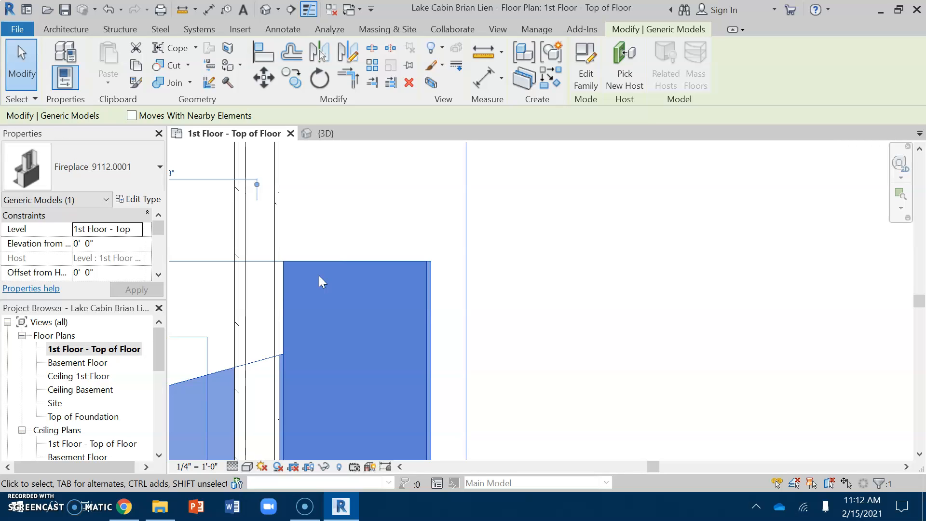
pyautogui.press('Left')
pyautogui.press('Left')
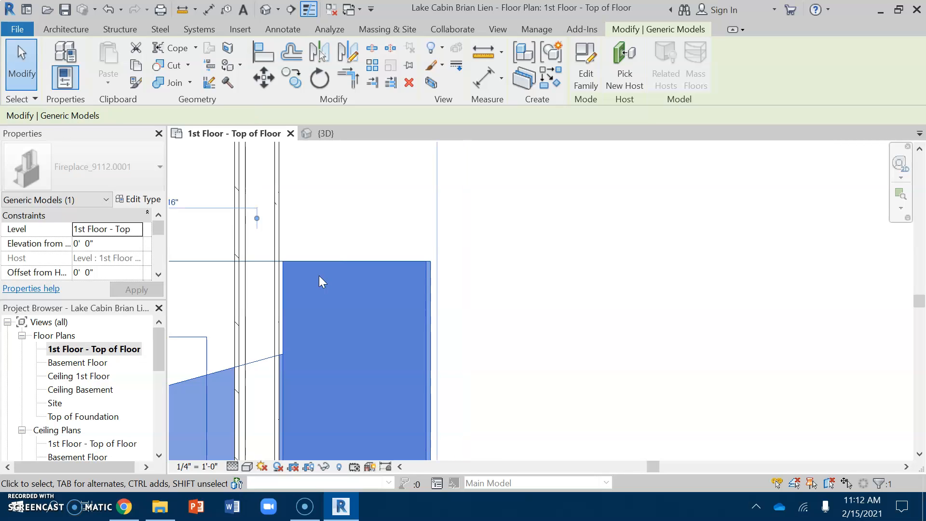
pyautogui.press('Left')
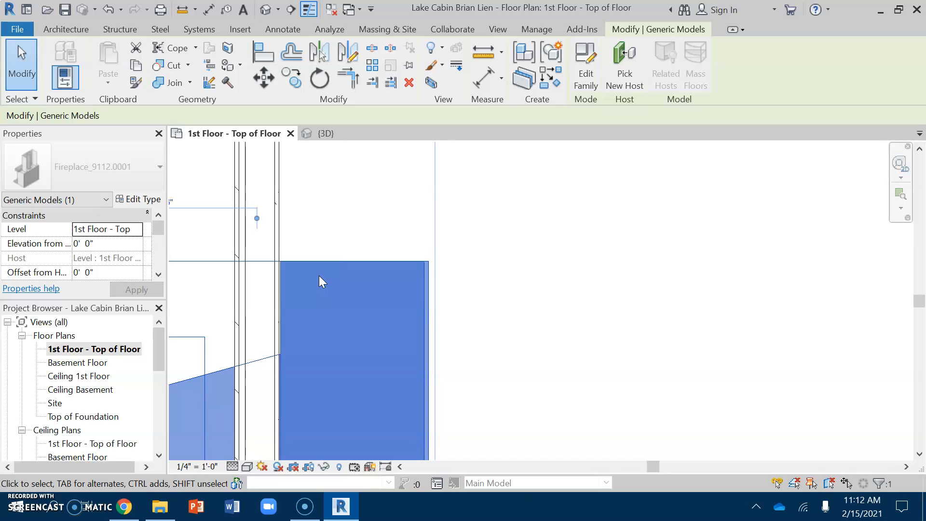
pyautogui.press('Left')
pyautogui.press('Left')
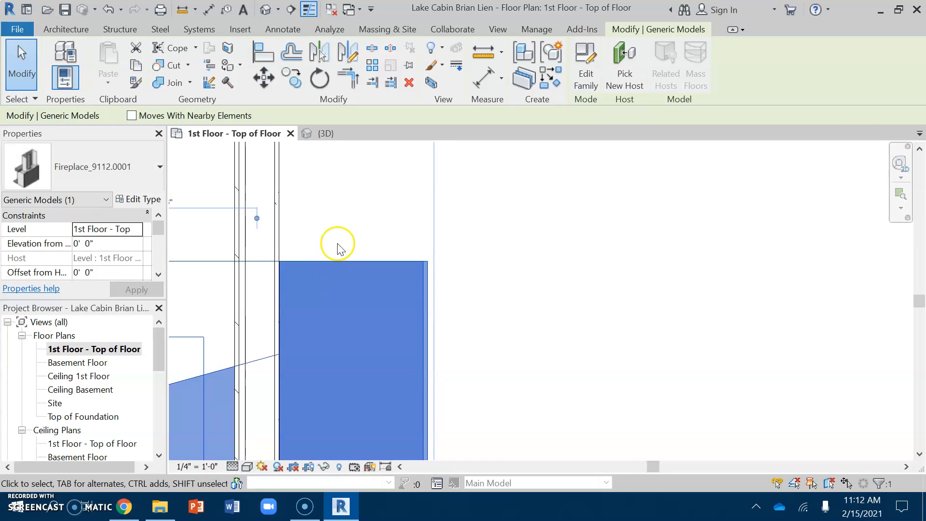
pyautogui.click(351, 240)
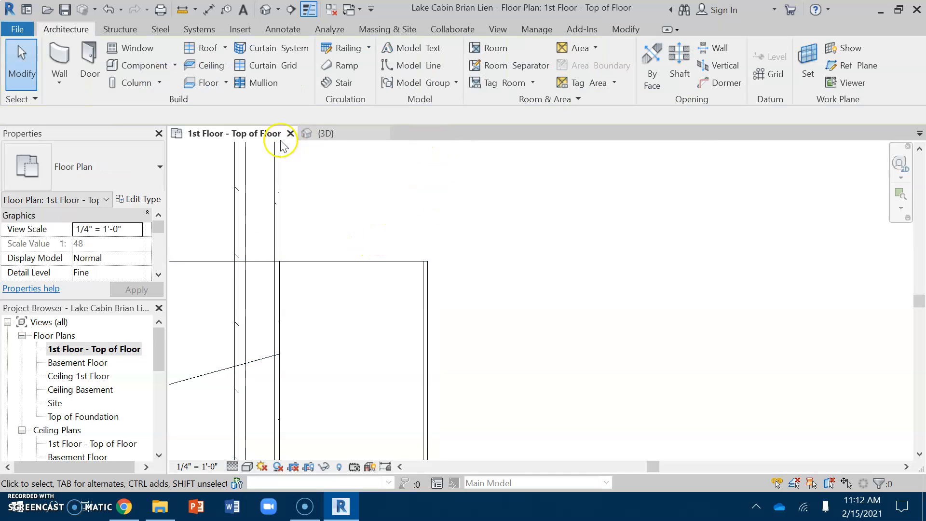
pyautogui.click(317, 133)
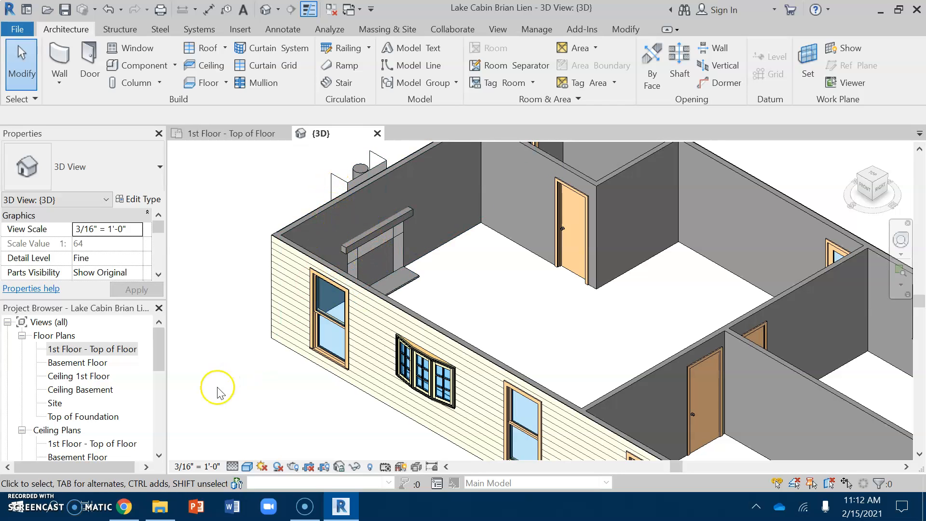
# - Examine the fireplace's position through the west exterior wall in the 1st floor plan, along with the surrounding large room
pyautogui.click(239, 135)
pyautogui.scroll(-4, 222, 265)
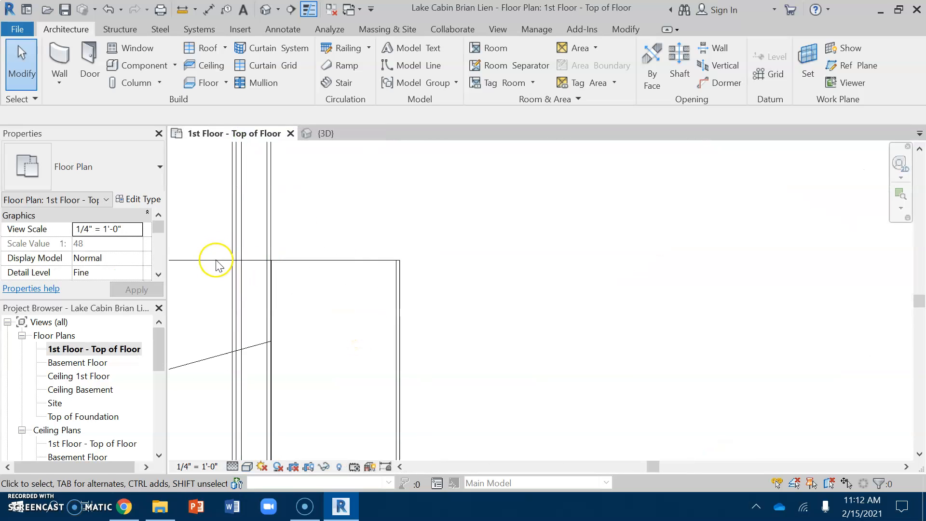
pyautogui.moveTo(261, 318); pyautogui.dragTo(359, 299, button='middle')
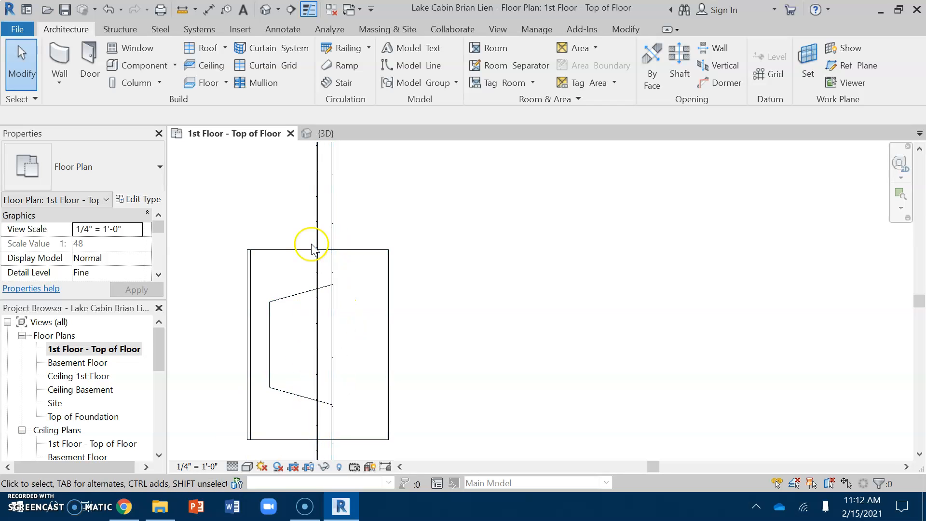
pyautogui.moveTo(341, 426); pyautogui.dragTo(363, 290, button='middle')
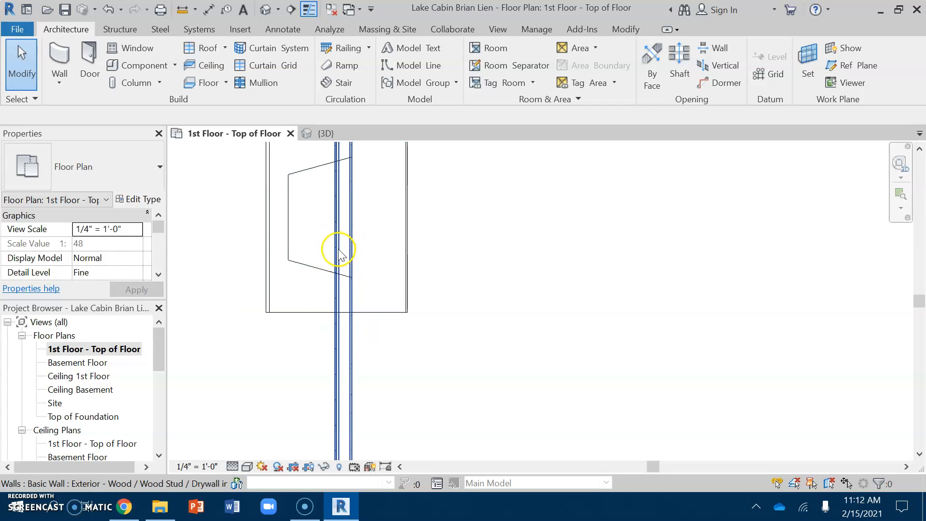
pyautogui.scroll(-2, 331, 261)
pyautogui.moveTo(331, 258); pyautogui.dragTo(331, 308, button='middle')
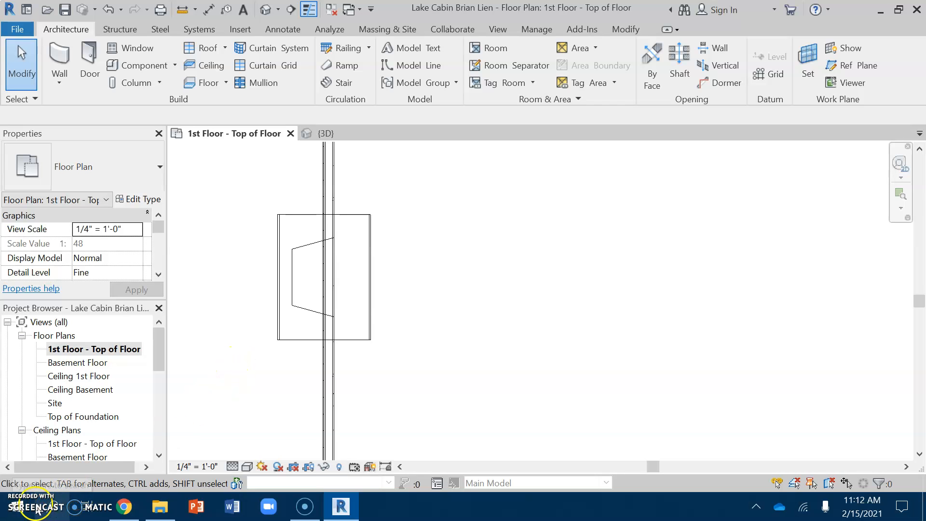
pyautogui.moveTo(320, 310); pyautogui.dragTo(324, 368, button='middle')
pyautogui.scroll(-3, 318, 366)
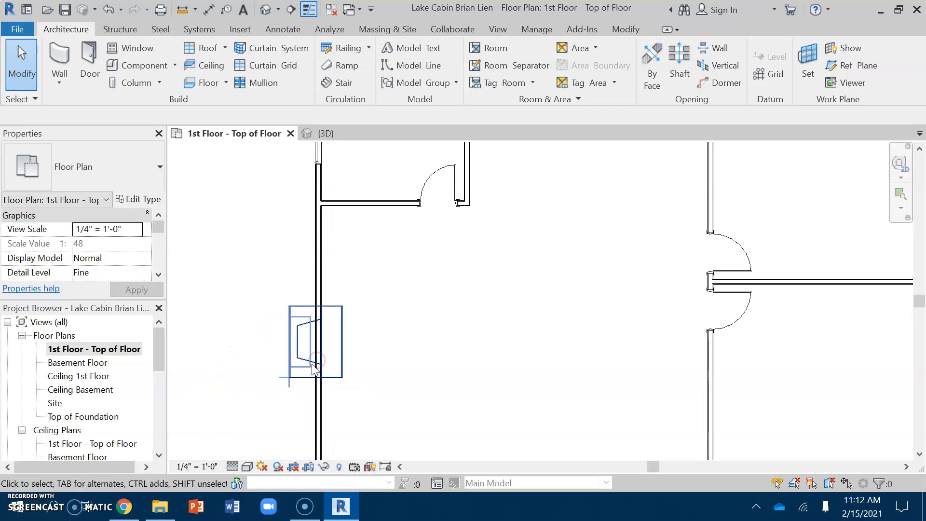
pyautogui.scroll(-3, 314, 397)
pyautogui.moveTo(378, 414); pyautogui.dragTo(383, 387, button='middle')
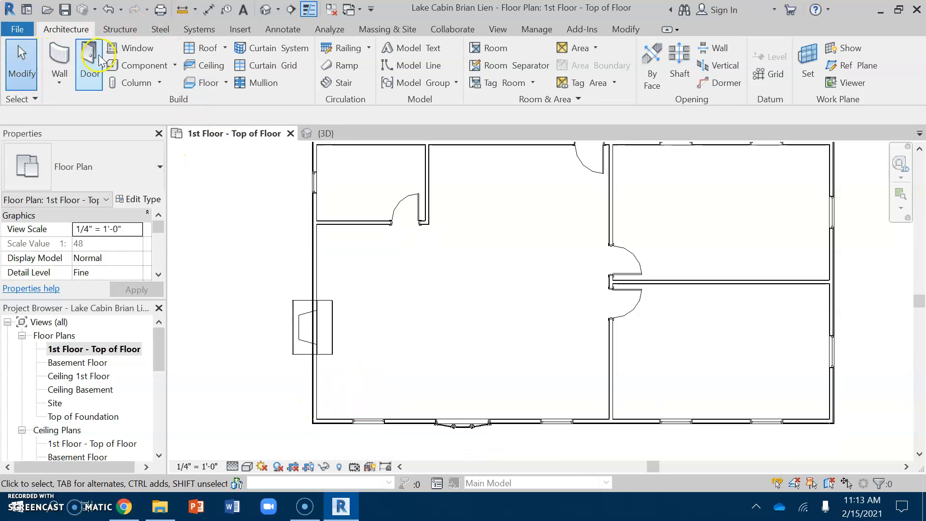
# - Start placing a window and choose the Fixed 36" x 72" type
pyautogui.click(117, 50)
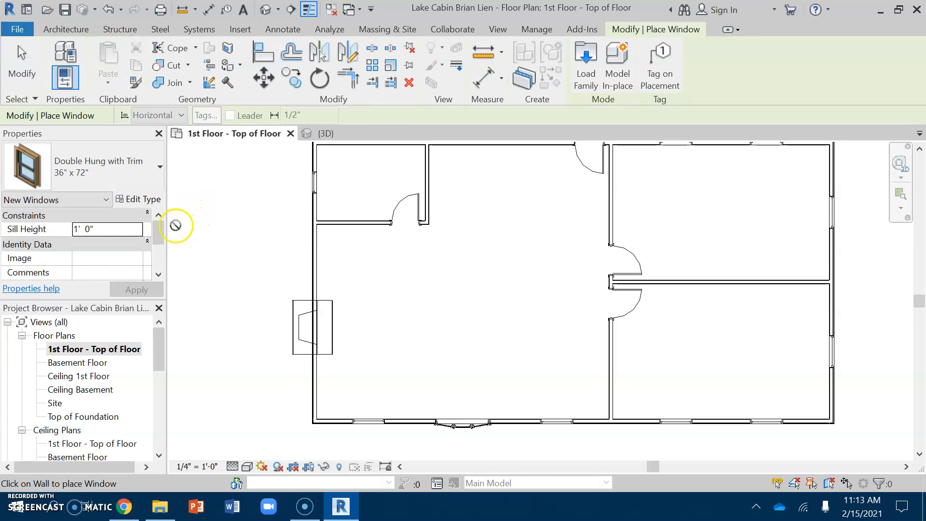
pyautogui.click(106, 171)
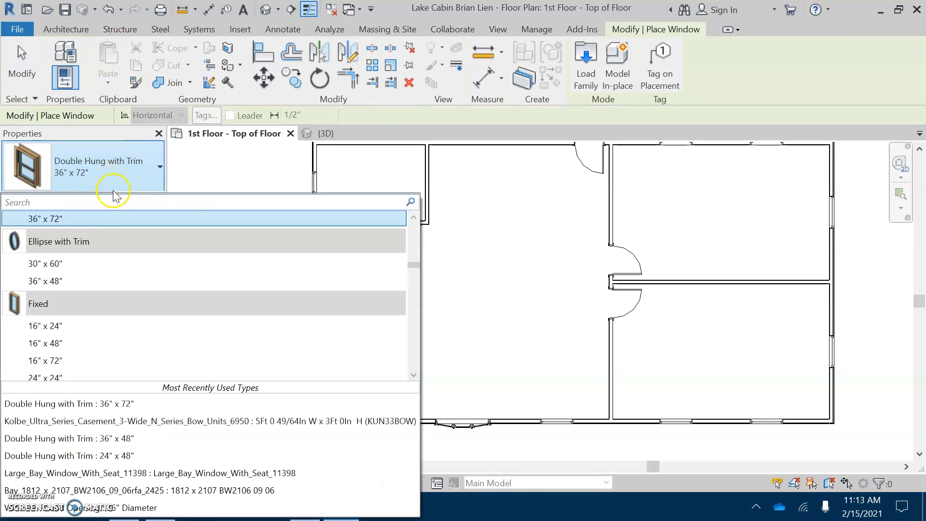
pyautogui.scroll(-2, 80, 321)
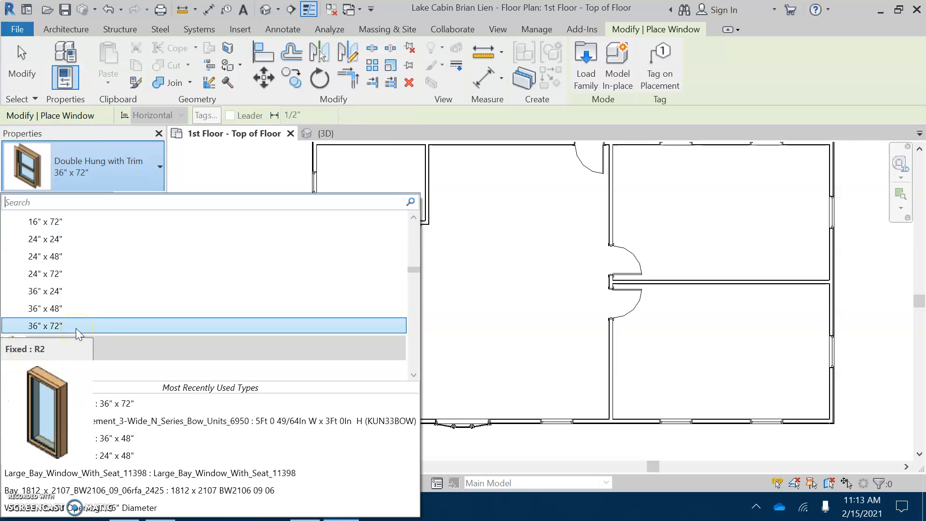
pyautogui.click(62, 327)
pyautogui.click(56, 326)
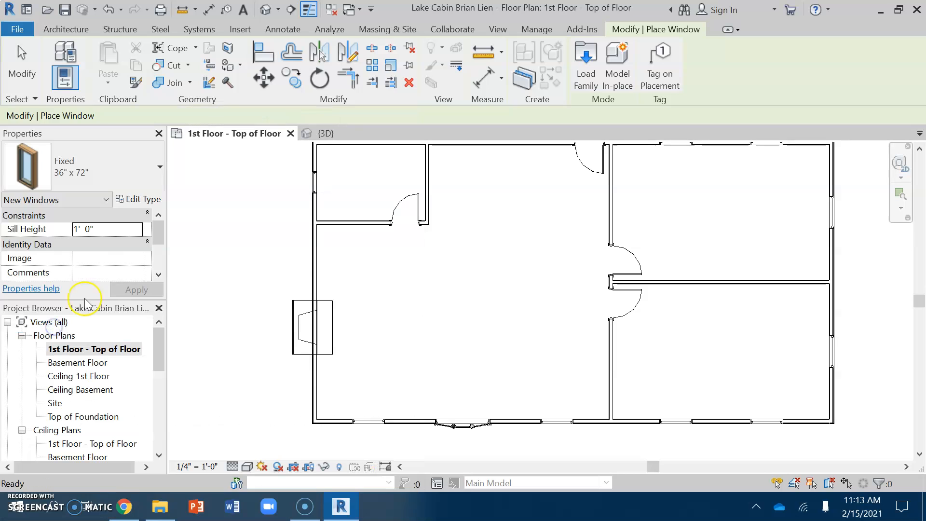
# - Duplicate the Fixed window type as 48" x 72" and change its width to match the new name
pyautogui.click(143, 200)
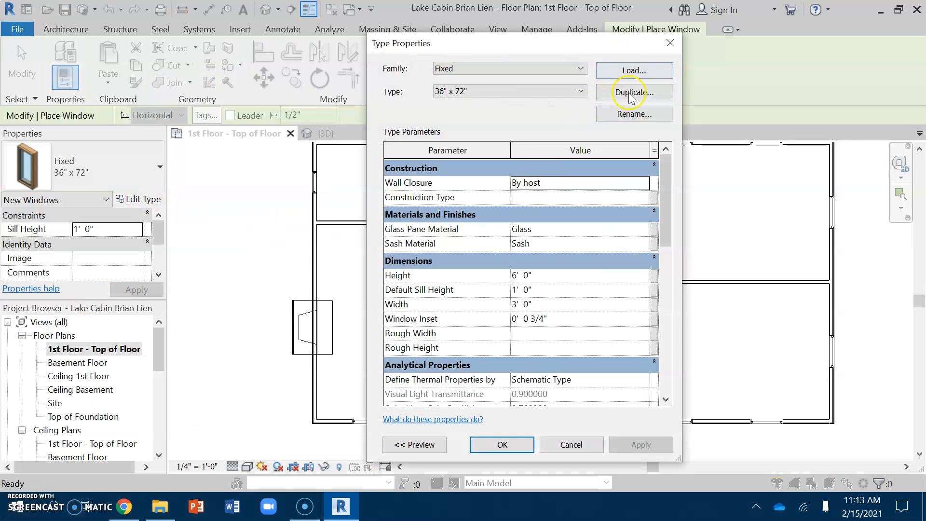
pyautogui.click(630, 93)
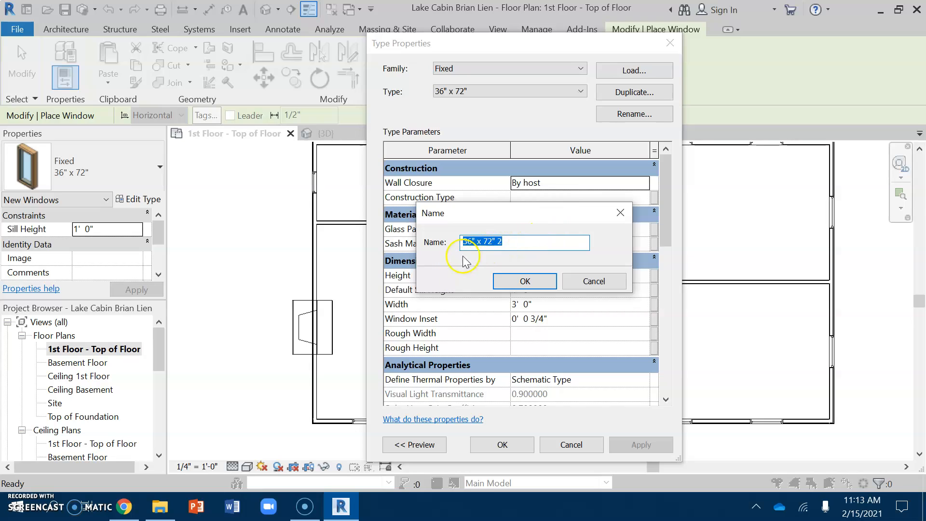
pyautogui.click(472, 241)
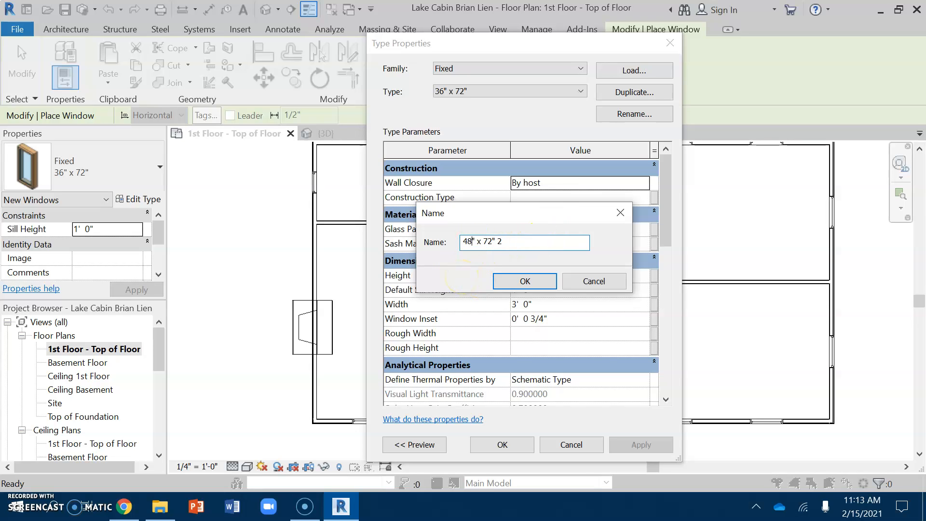
pyautogui.click(510, 239)
pyautogui.click(525, 281)
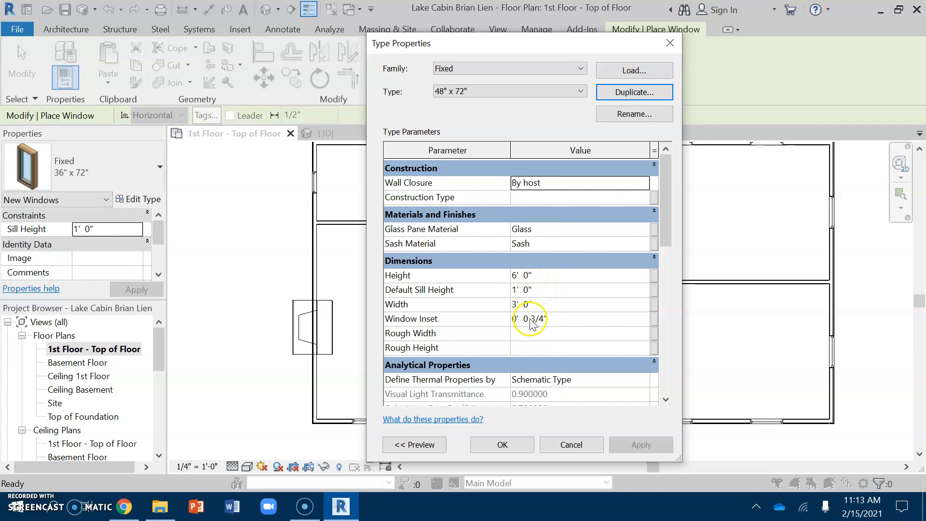
pyautogui.click(516, 308)
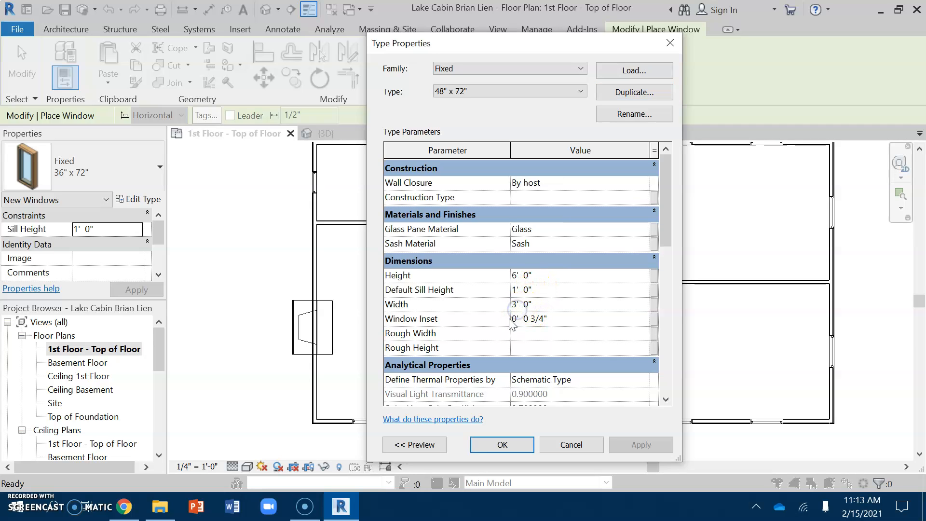
pyautogui.press('BackSpace')
pyautogui.click(504, 446)
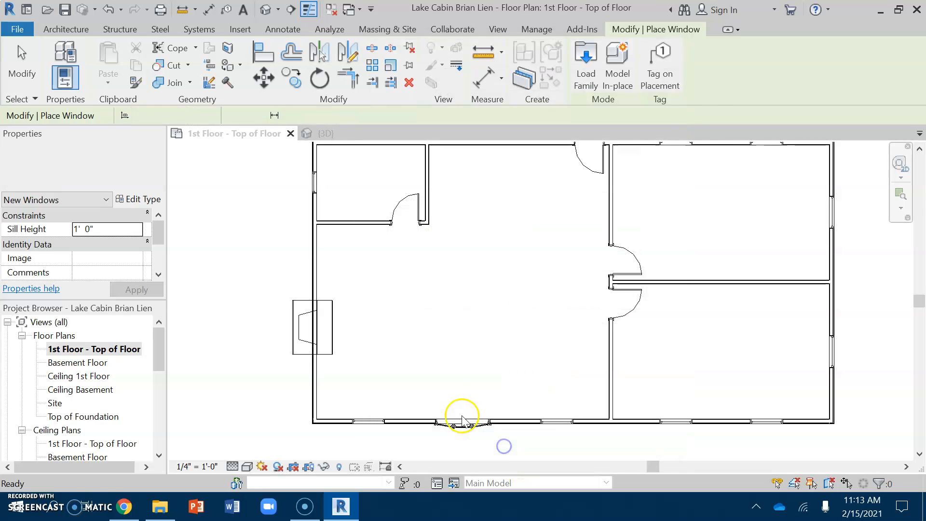
# - Place a Fixed 48" x 72" window on each side of the fireplace in the west wall and check both in 3D
pyautogui.click(313, 264)
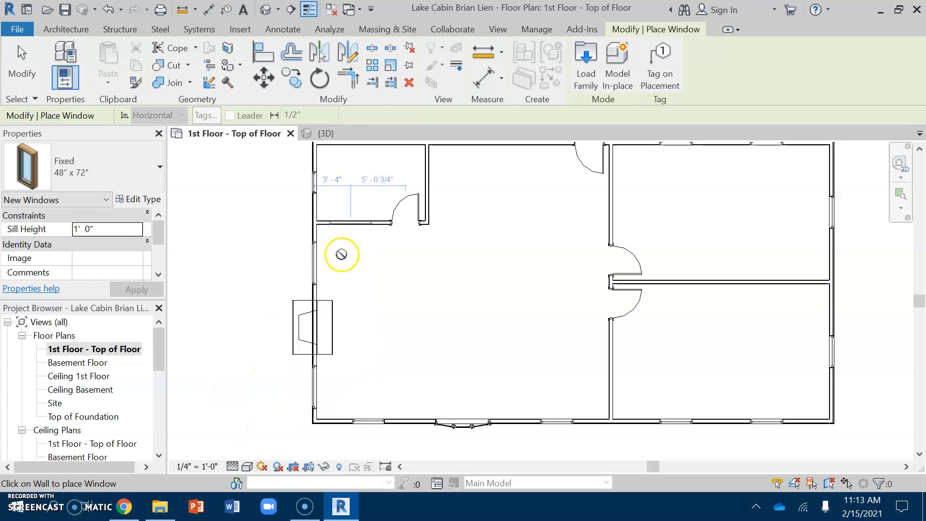
pyautogui.click(323, 134)
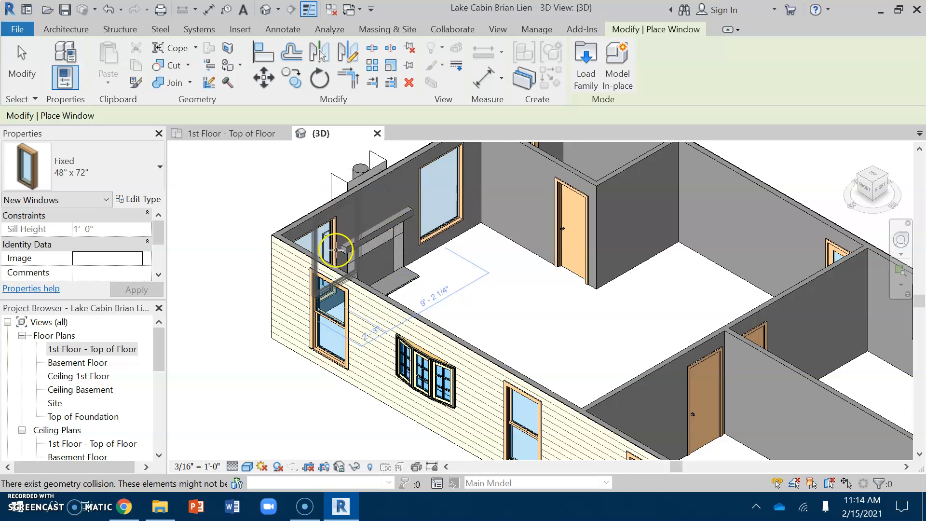
pyautogui.press('Escape')
pyautogui.press('Escape')
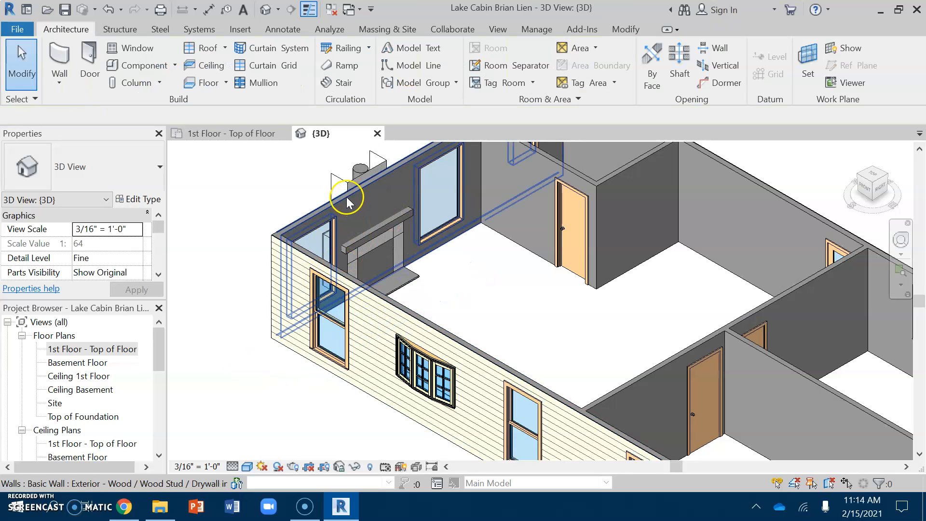